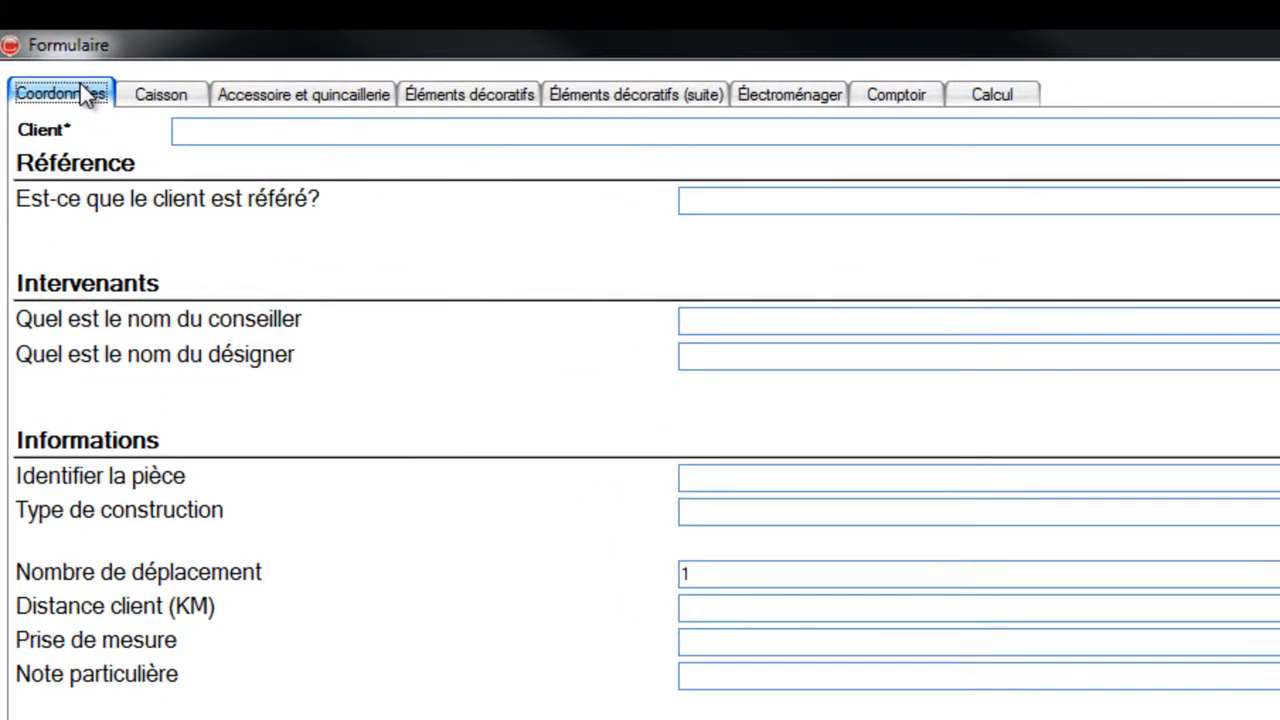
# Look through the form's Caisson, Accessoire et quincaillerie, Éléments décoratifs, Éléments décoratifs (suite) and Comptoir sections
pyautogui.click(173, 92)
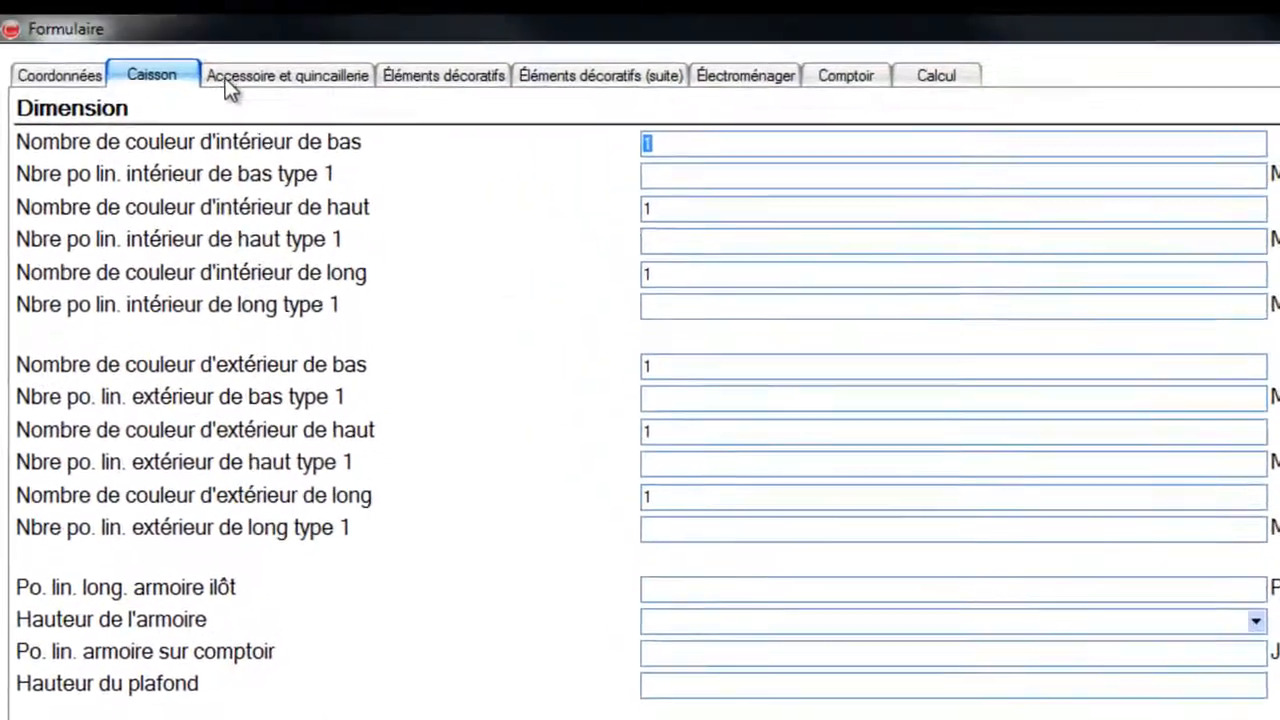
pyautogui.click(237, 92)
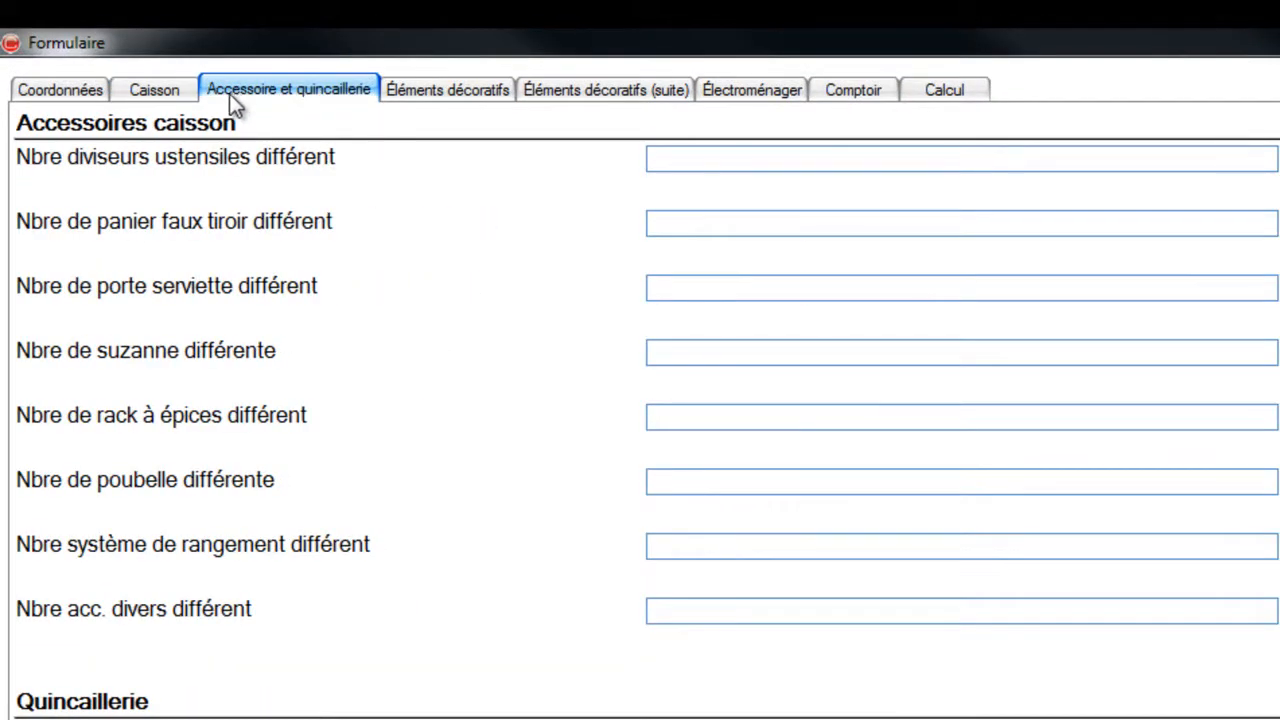
pyautogui.click(400, 95)
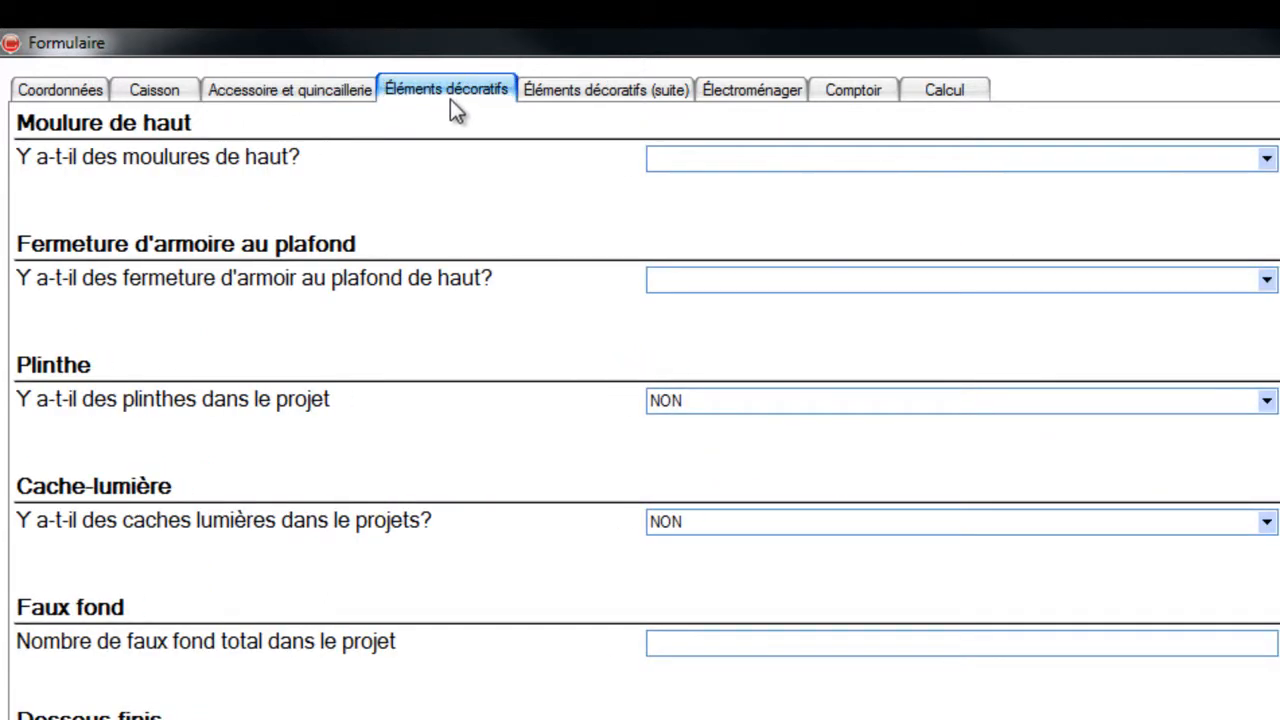
pyautogui.click(595, 95)
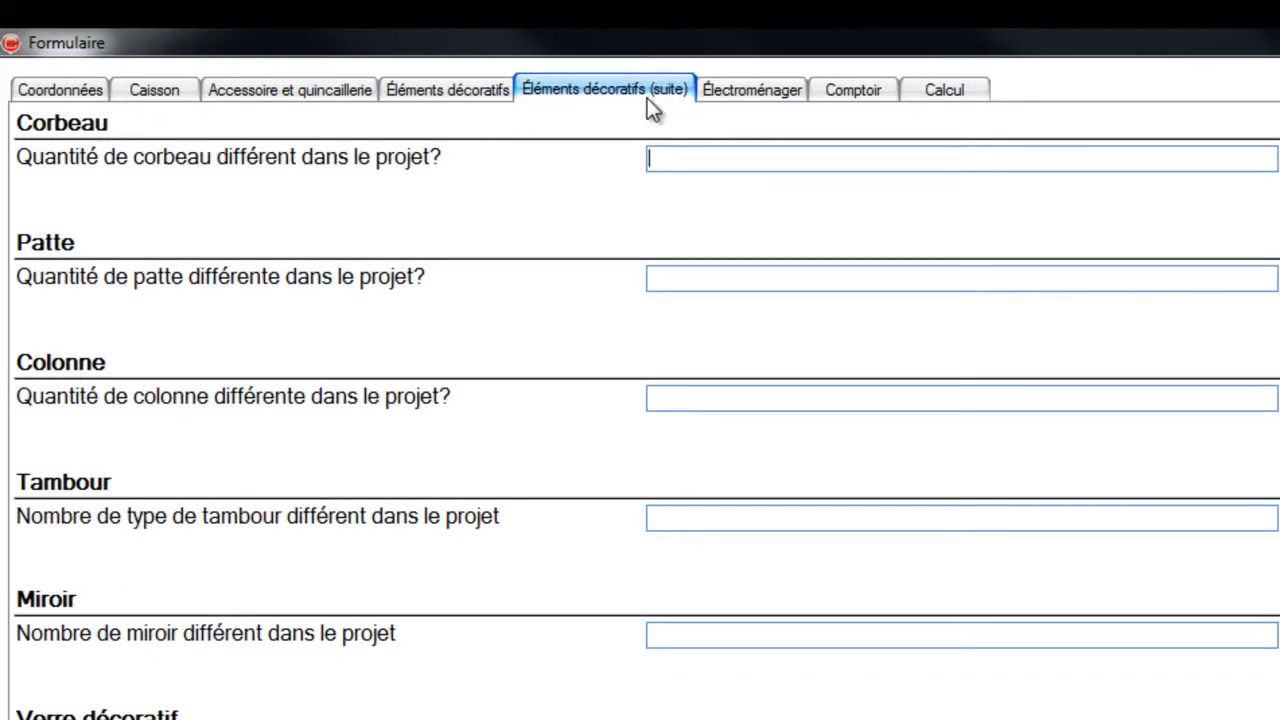
pyautogui.click(840, 95)
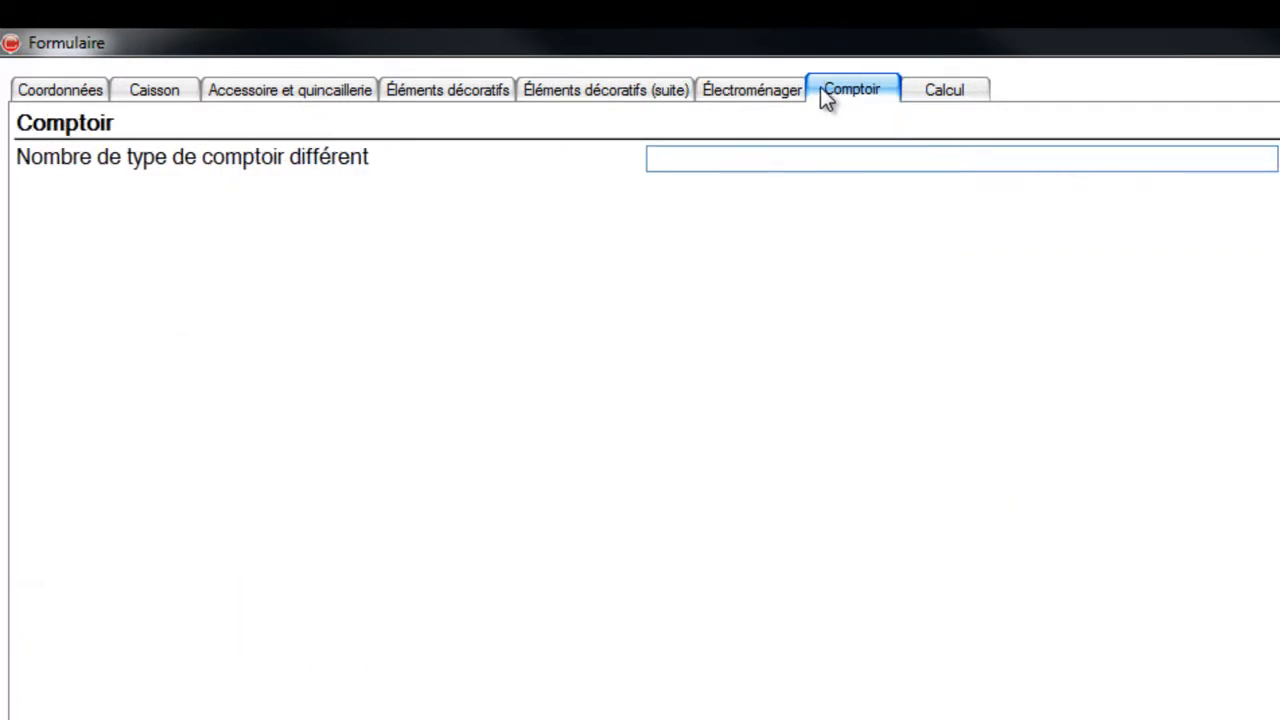
# In the Coordonnées section, set the delivery and installation type to LIVRAISON ET INSTALLATION INCLUSES
pyautogui.click(99, 91)
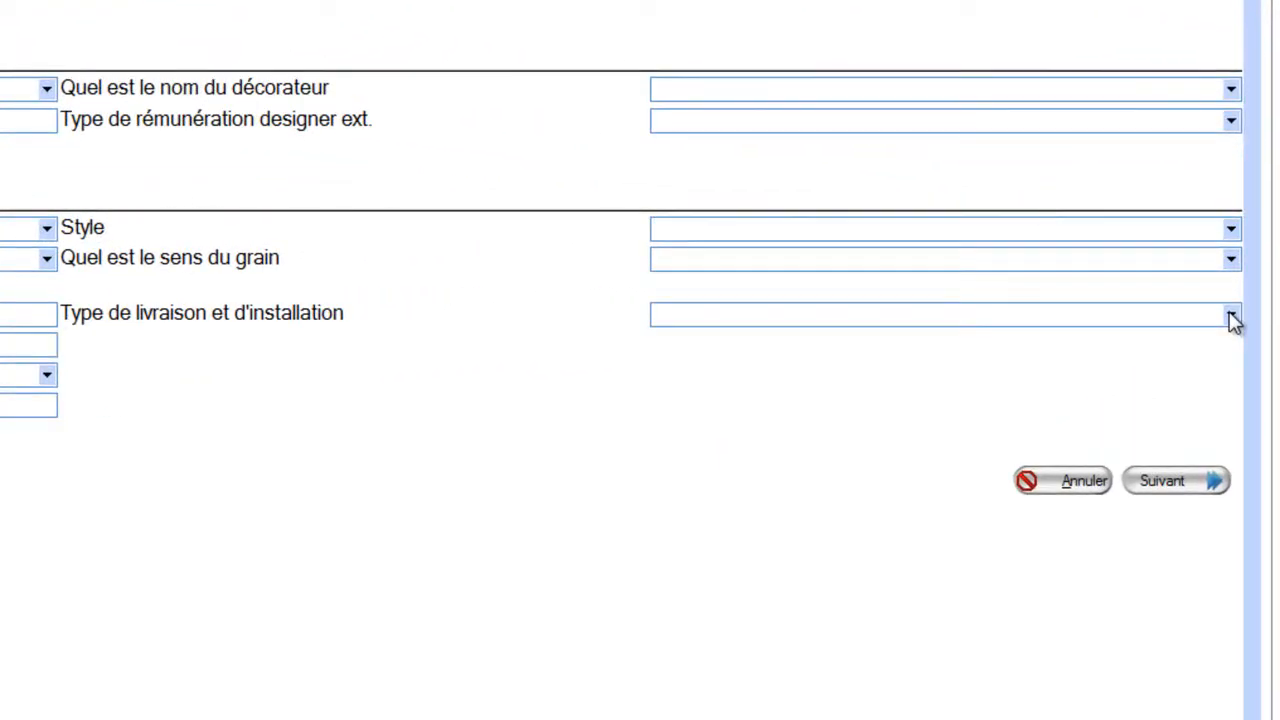
pyautogui.click(1231, 316)
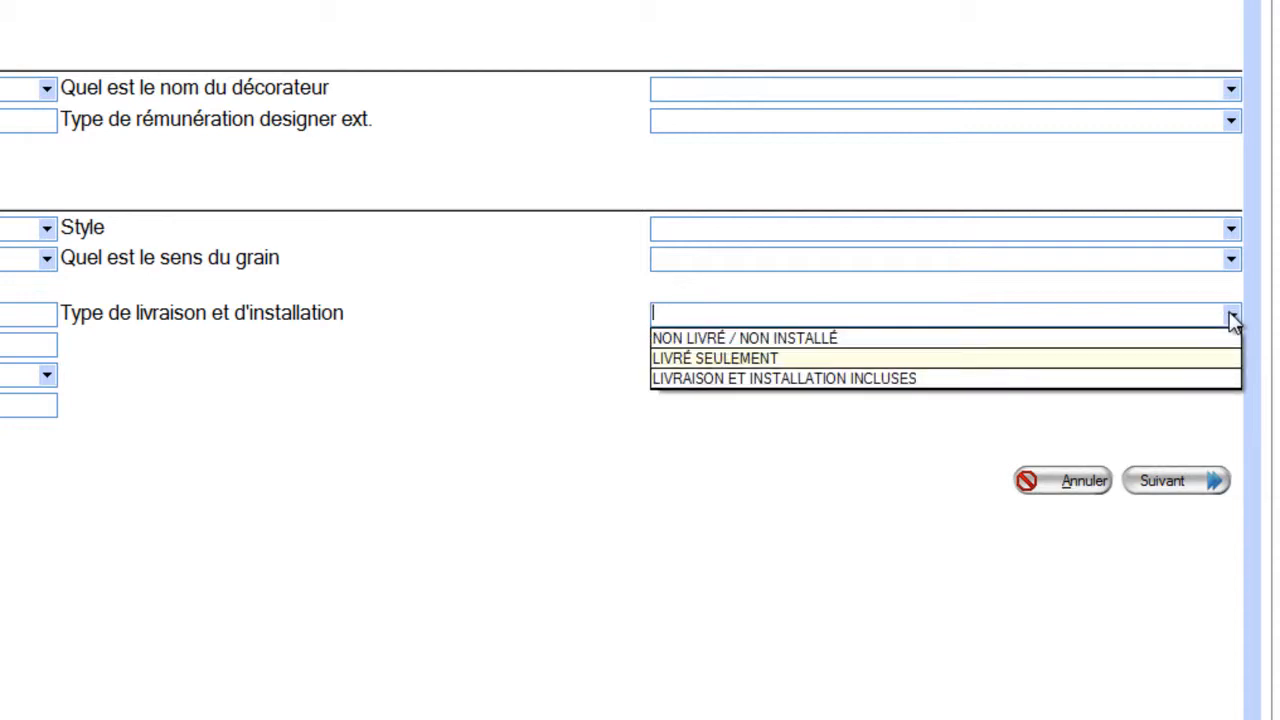
pyautogui.click(1209, 379)
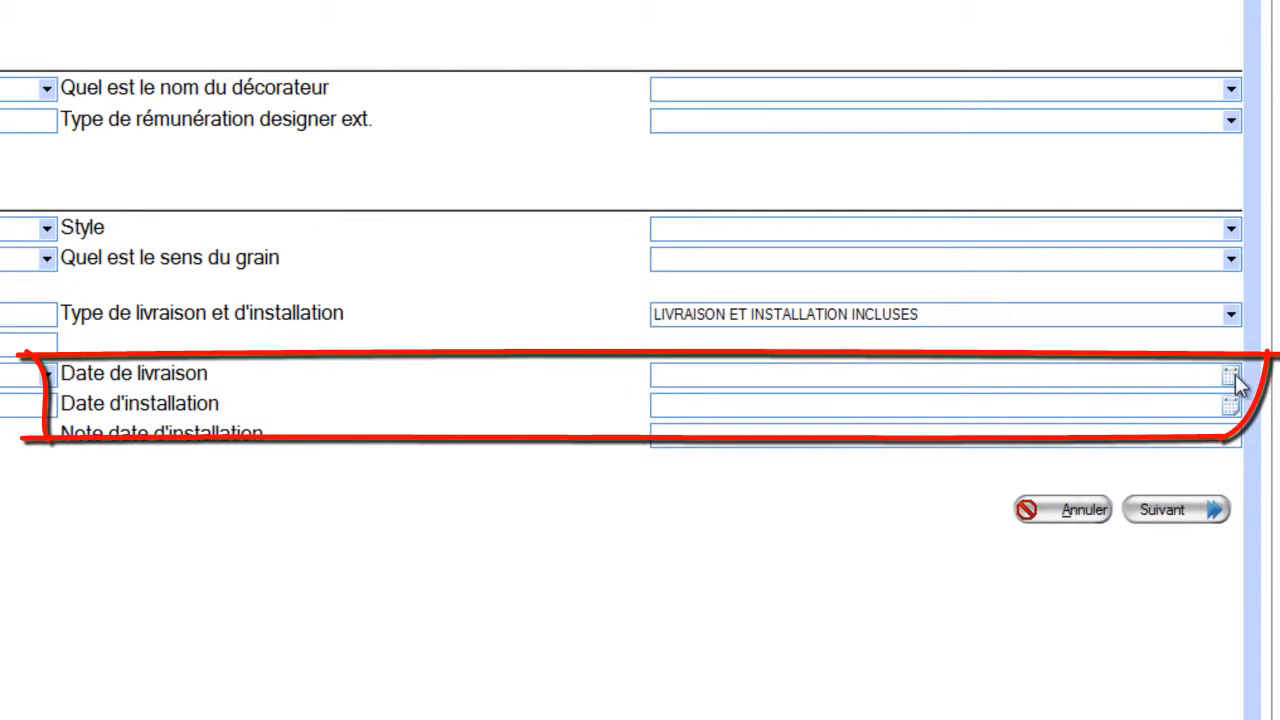
# Set the delivery date (Date de livraison) to 19 June 2012
pyautogui.click(1231, 376)
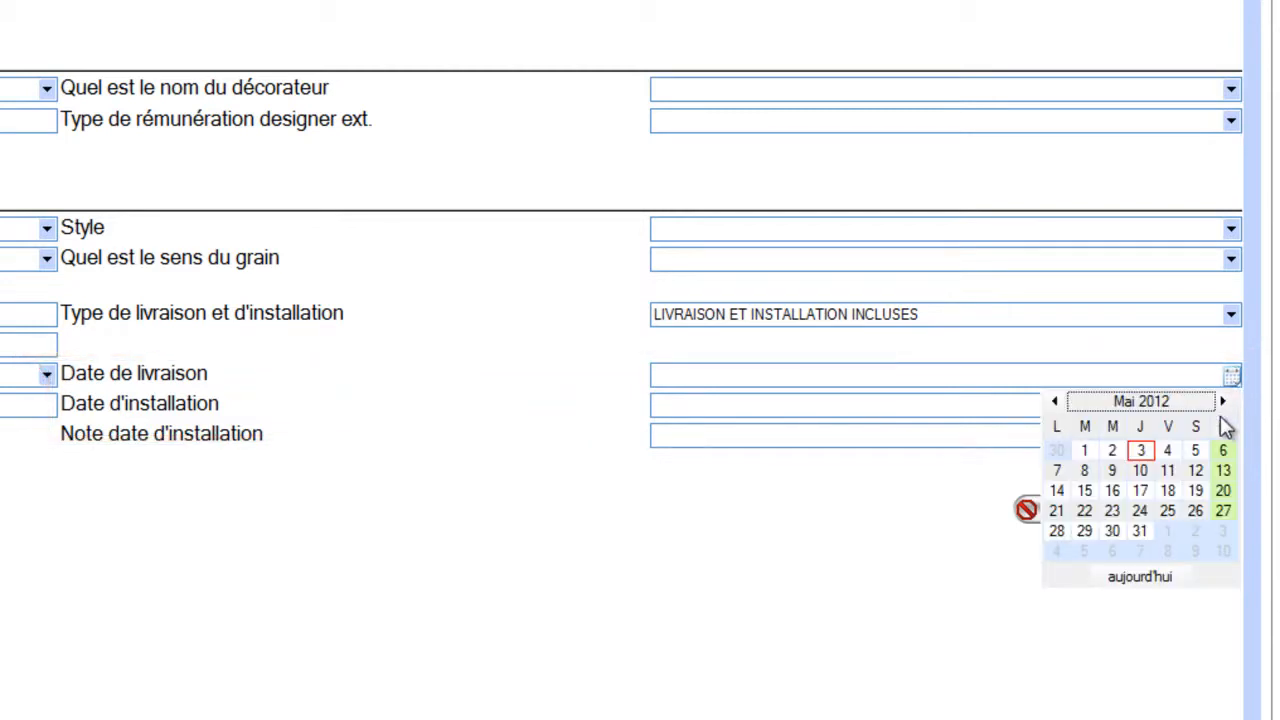
pyautogui.click(1222, 402)
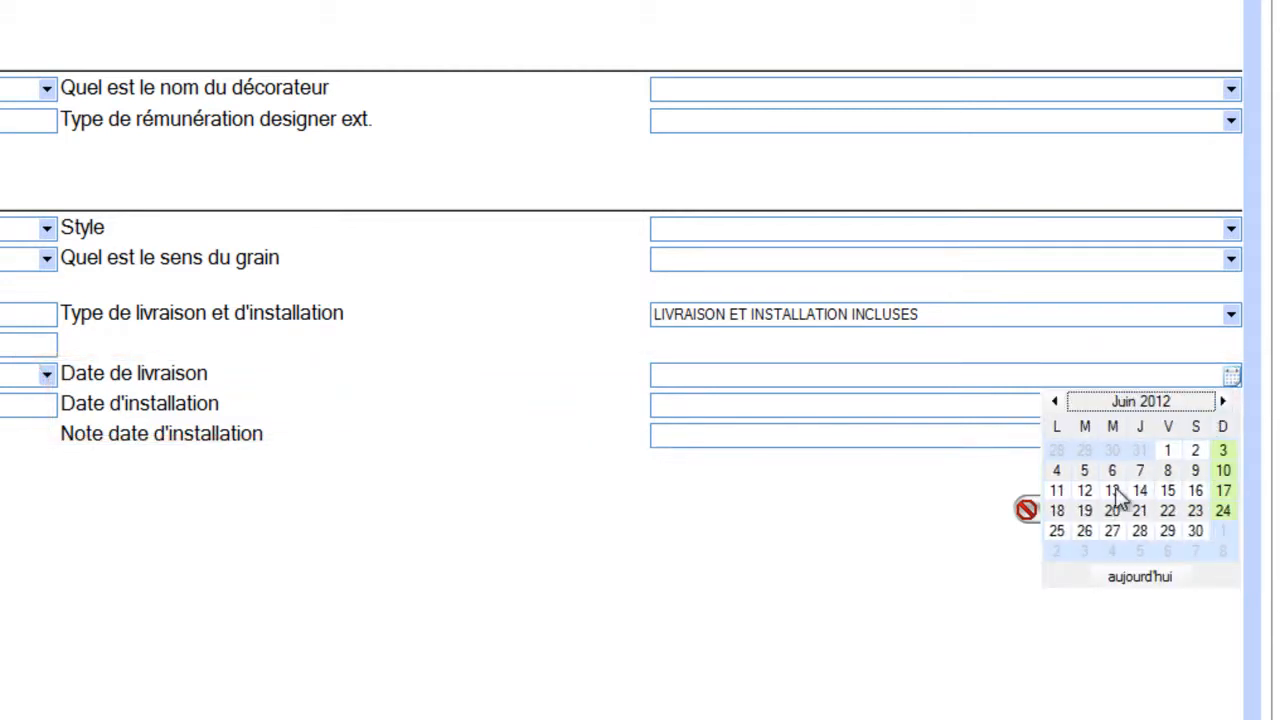
pyautogui.click(1084, 510)
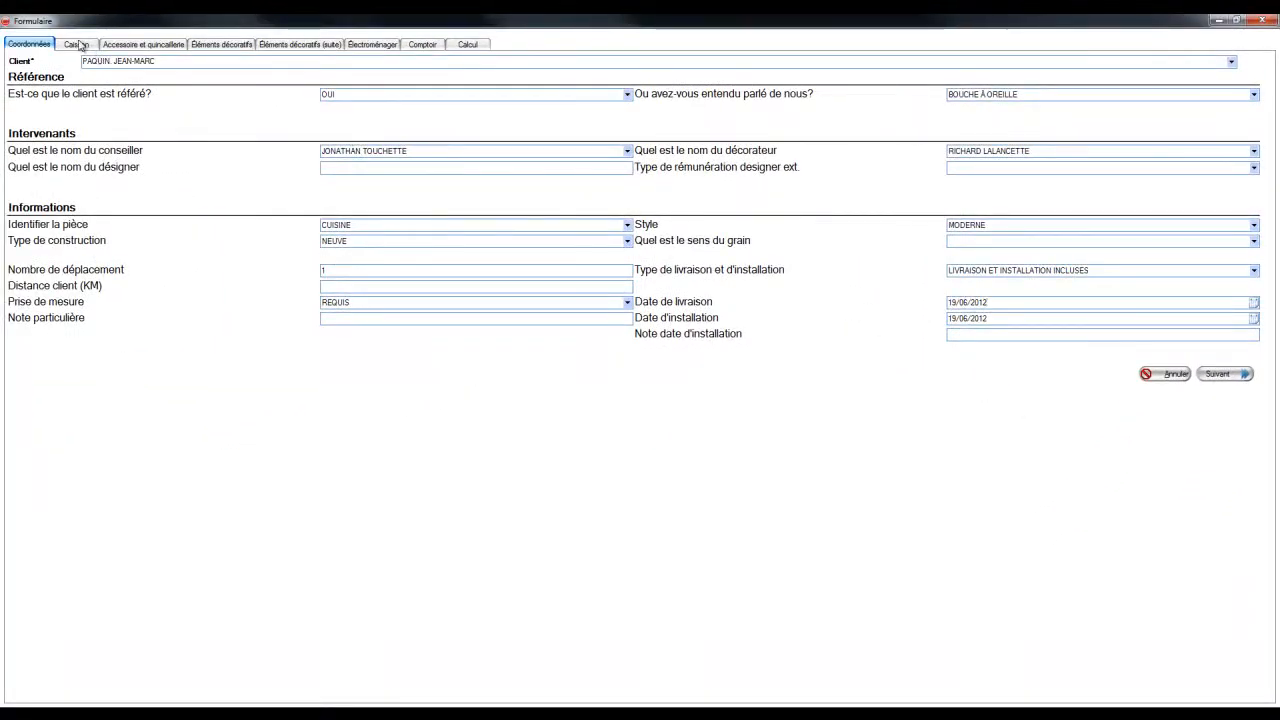
# Check the Caisson dimensions, and answer OUI to the question about top mouldings in the Éléments décoratifs section
pyautogui.click(79, 45)
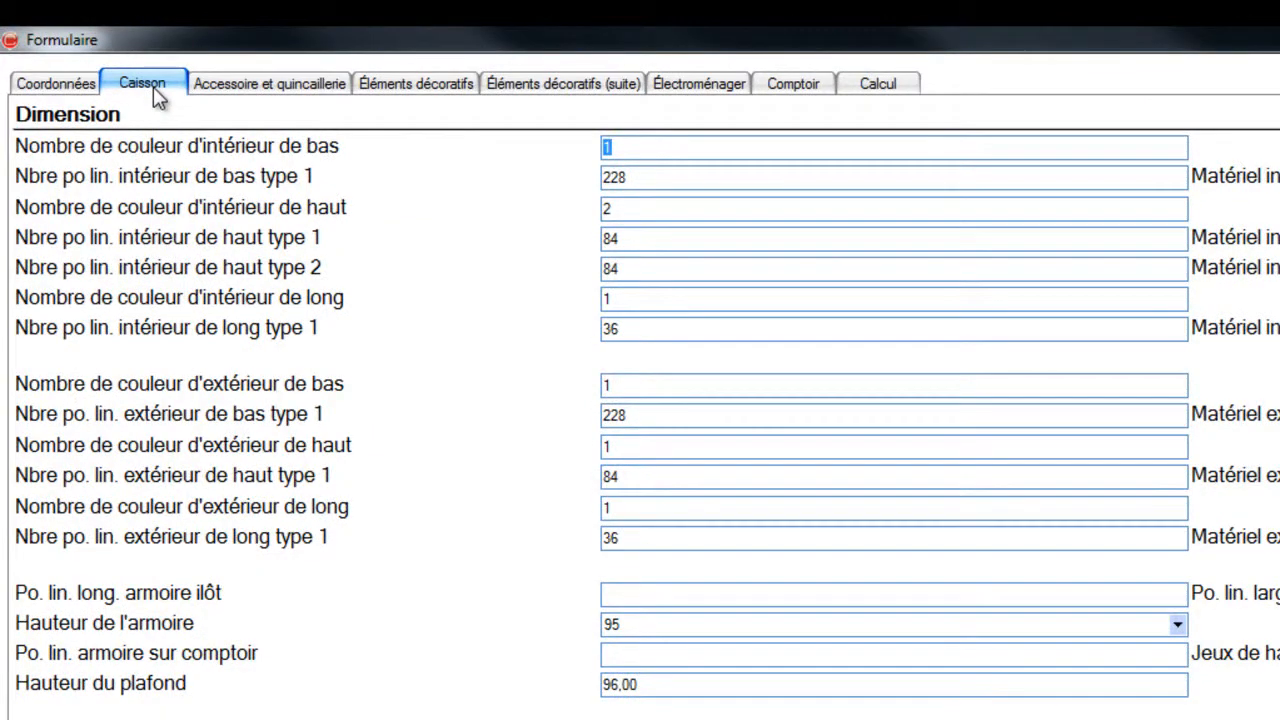
pyautogui.click(421, 88)
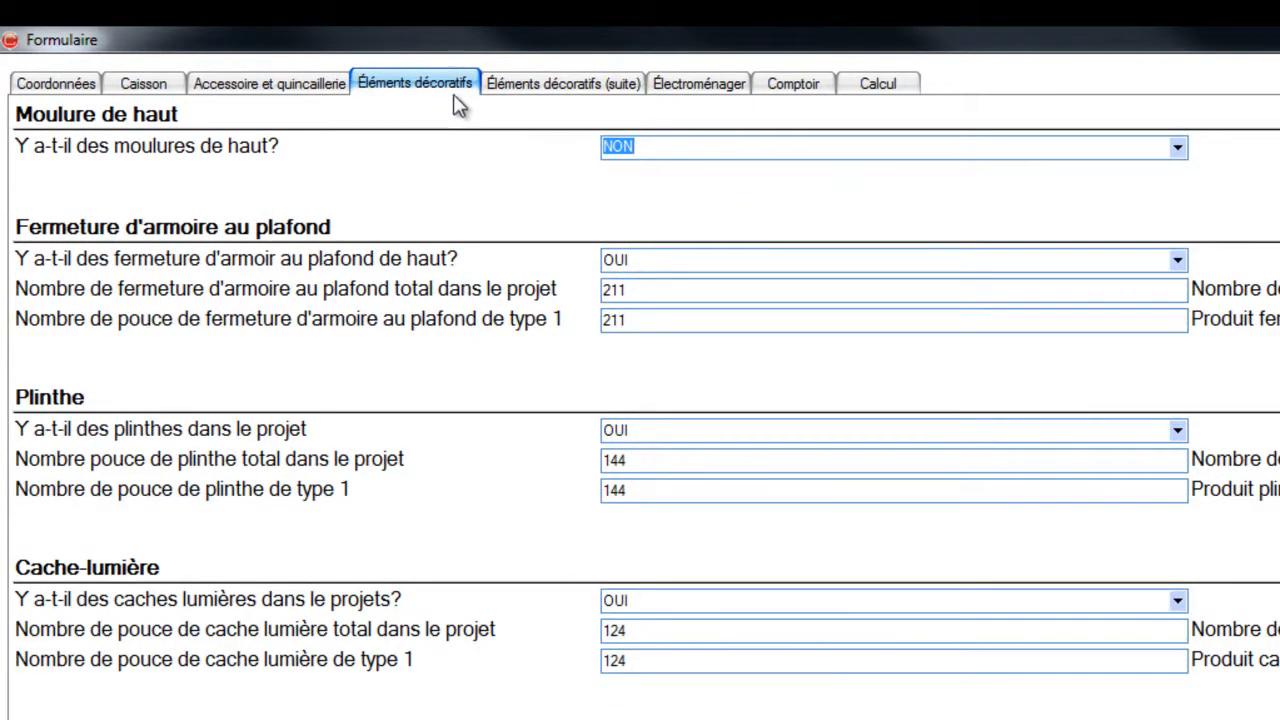
pyautogui.click(1183, 153)
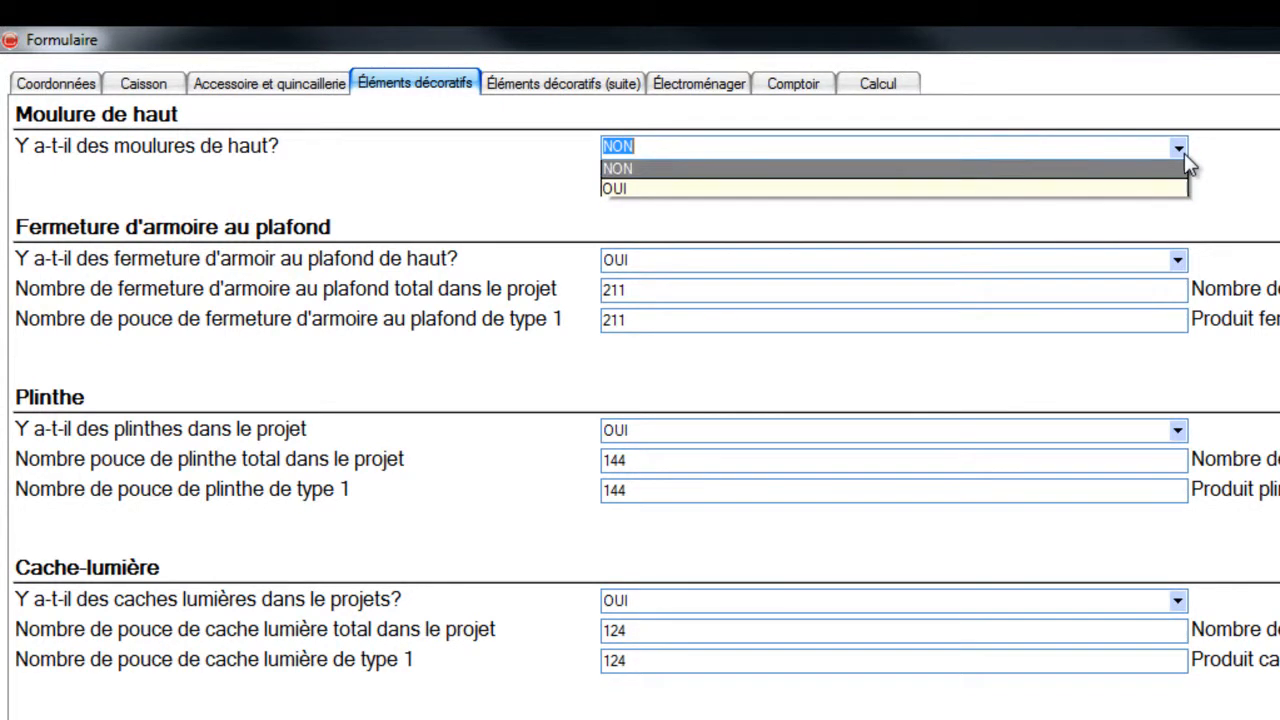
pyautogui.click(1174, 194)
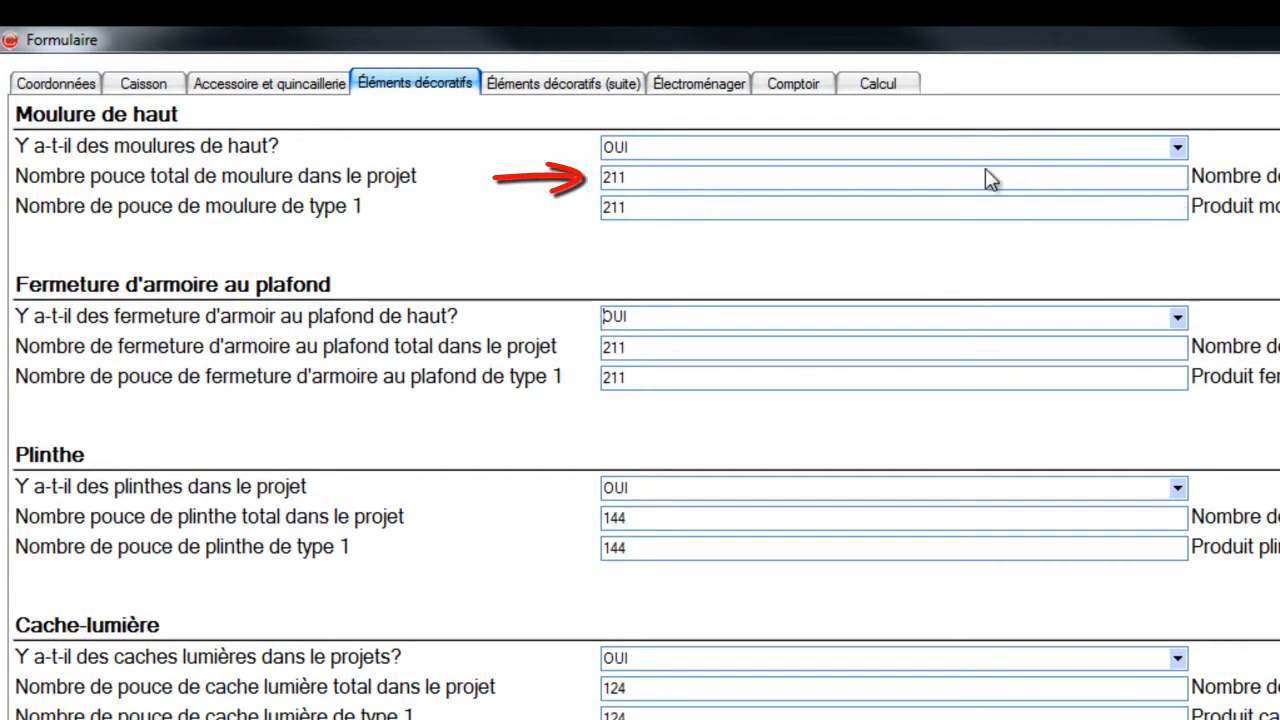
# Examine the utensil divider choices available for Produit ustensil 1 in the Accessoire et quincaillerie section
pyautogui.click(334, 86)
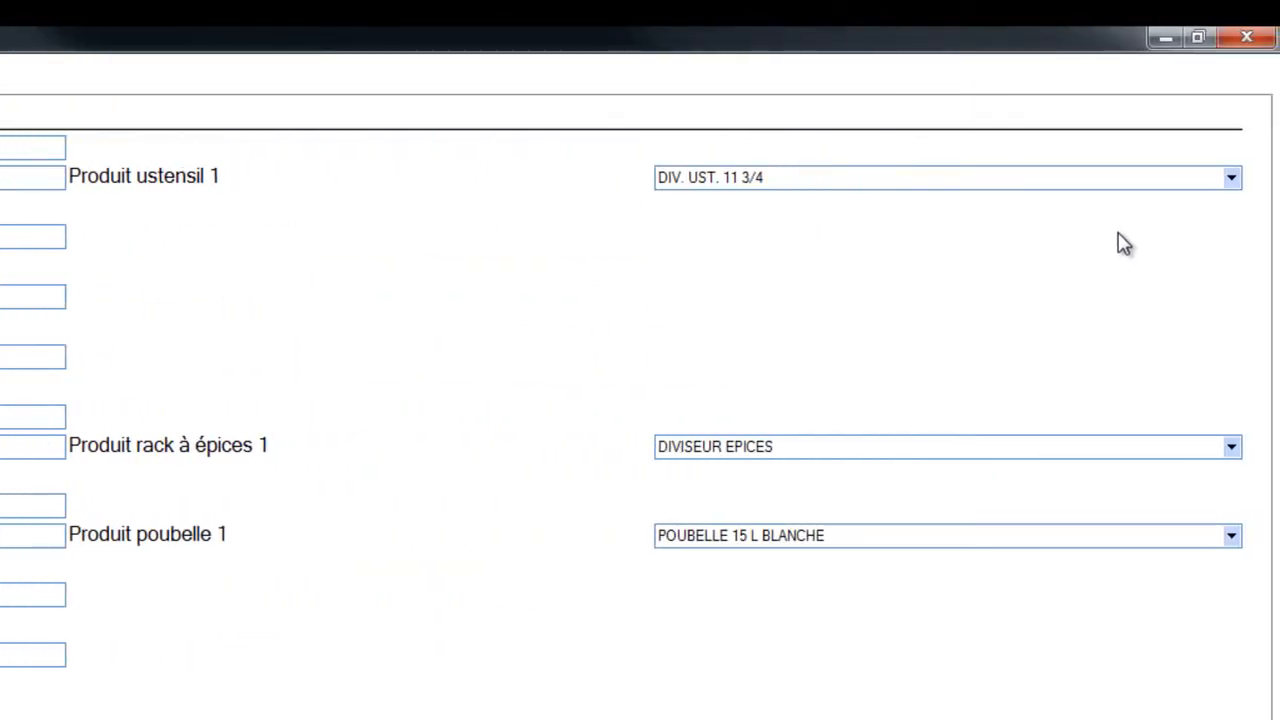
pyautogui.click(1233, 178)
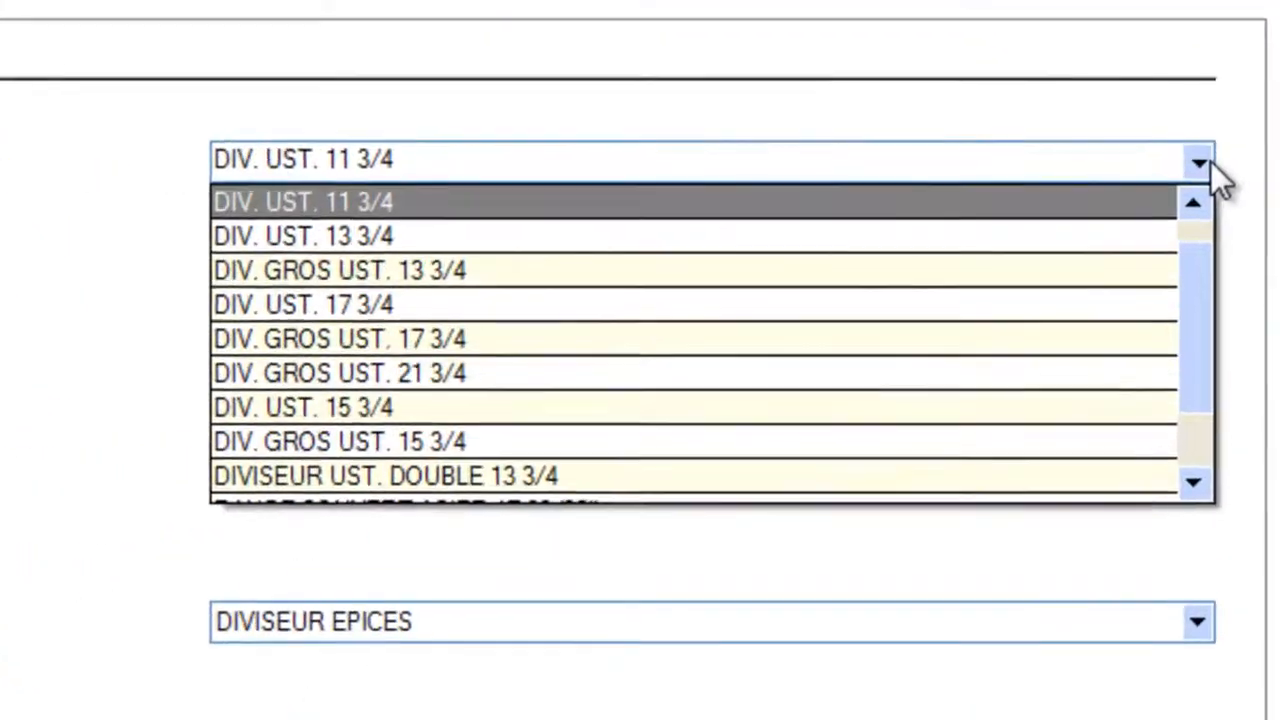
pyautogui.moveTo(1186, 277)
pyautogui.mouseDown()
pyautogui.moveTo(1193, 347)
pyautogui.moveTo(1194, 256)
pyautogui.mouseUp()
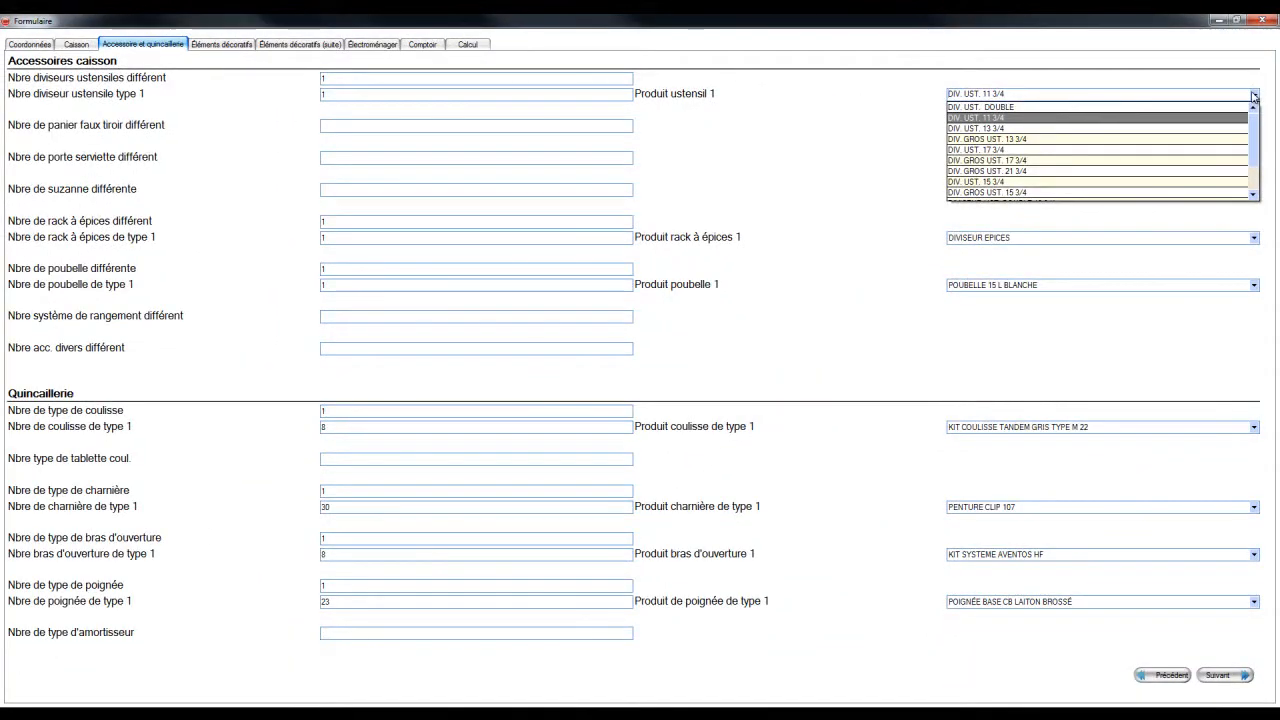
pyautogui.click(1254, 95)
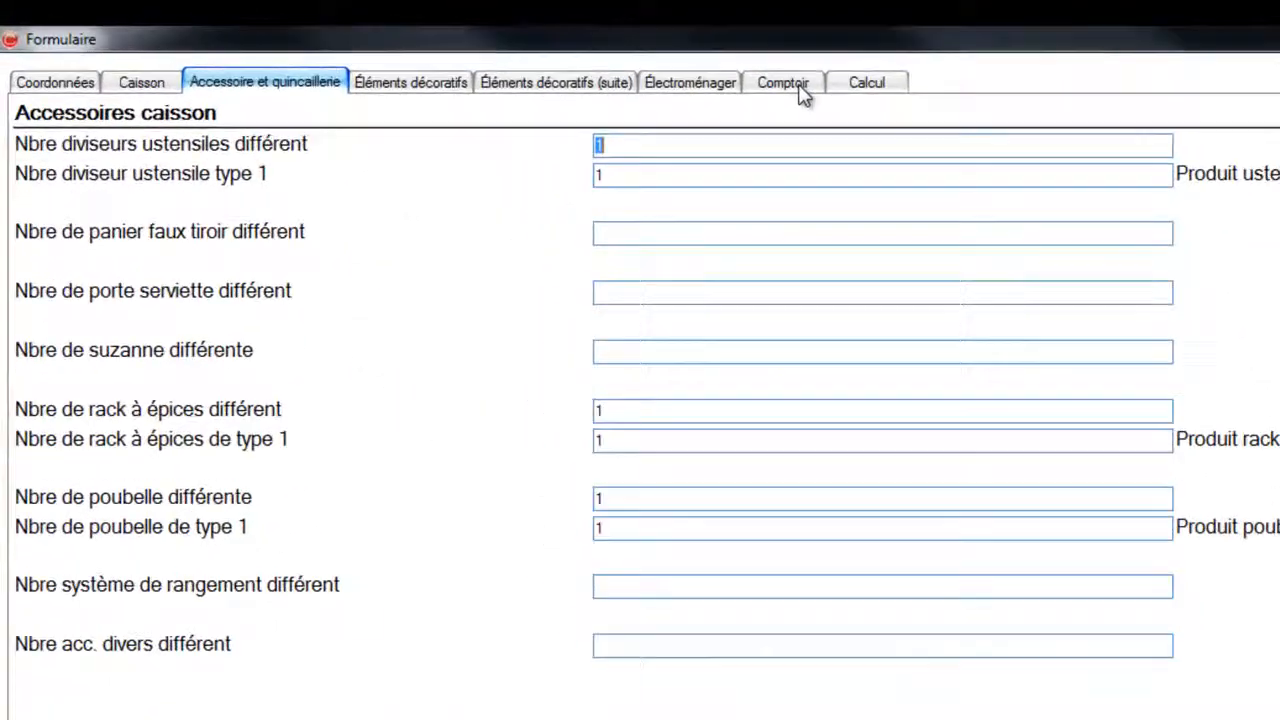
# Change the type of comptoir 1 to MOULÉ, reopen its type choices, and process the completed form
pyautogui.click(798, 84)
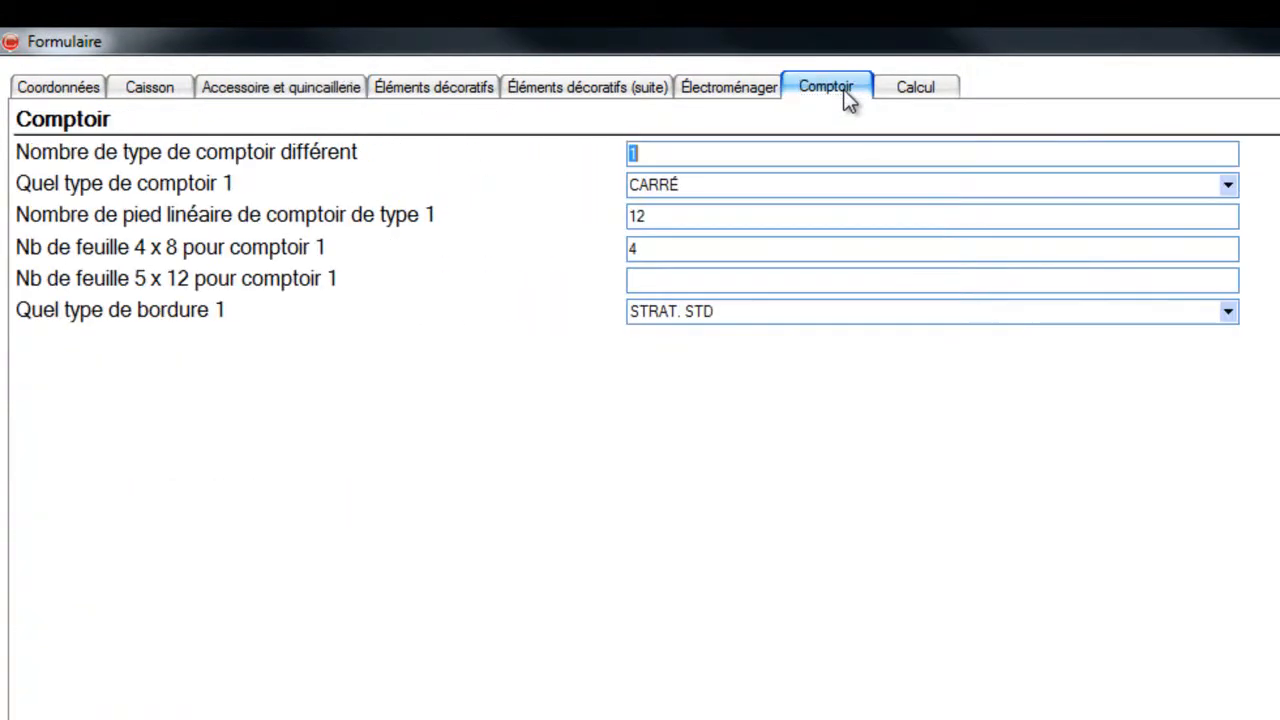
pyautogui.click(1230, 188)
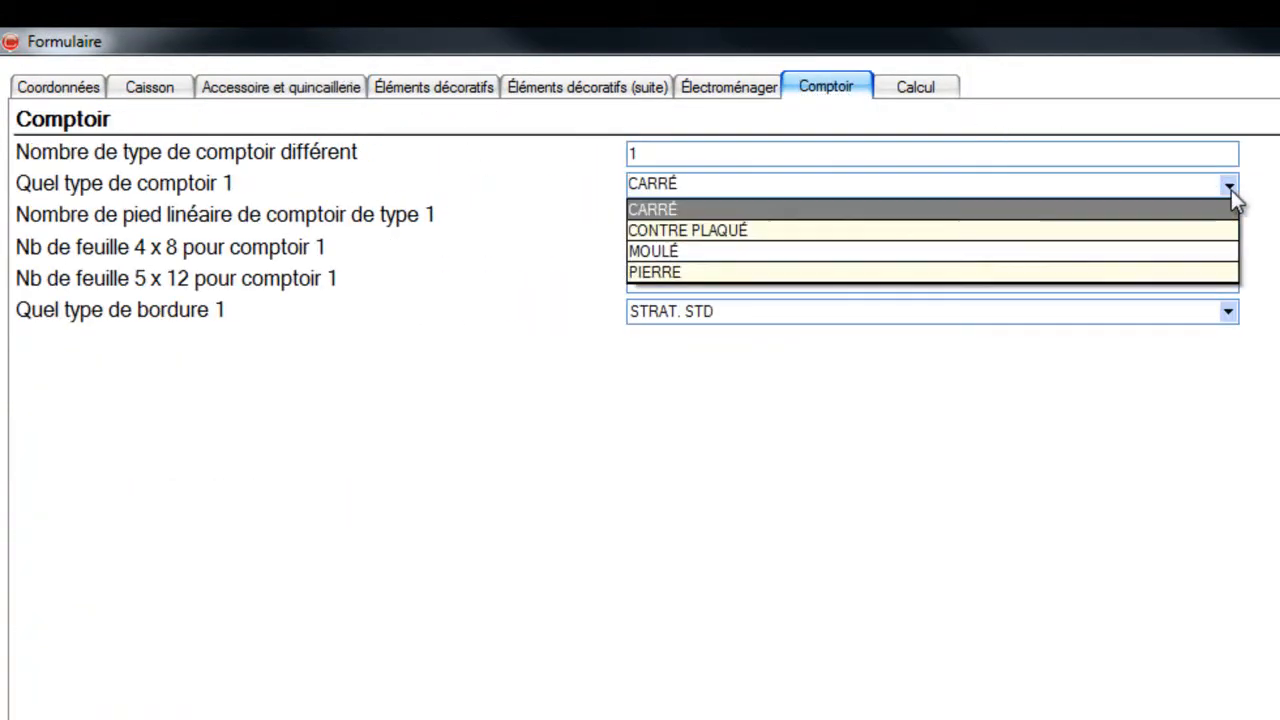
pyautogui.click(1211, 247)
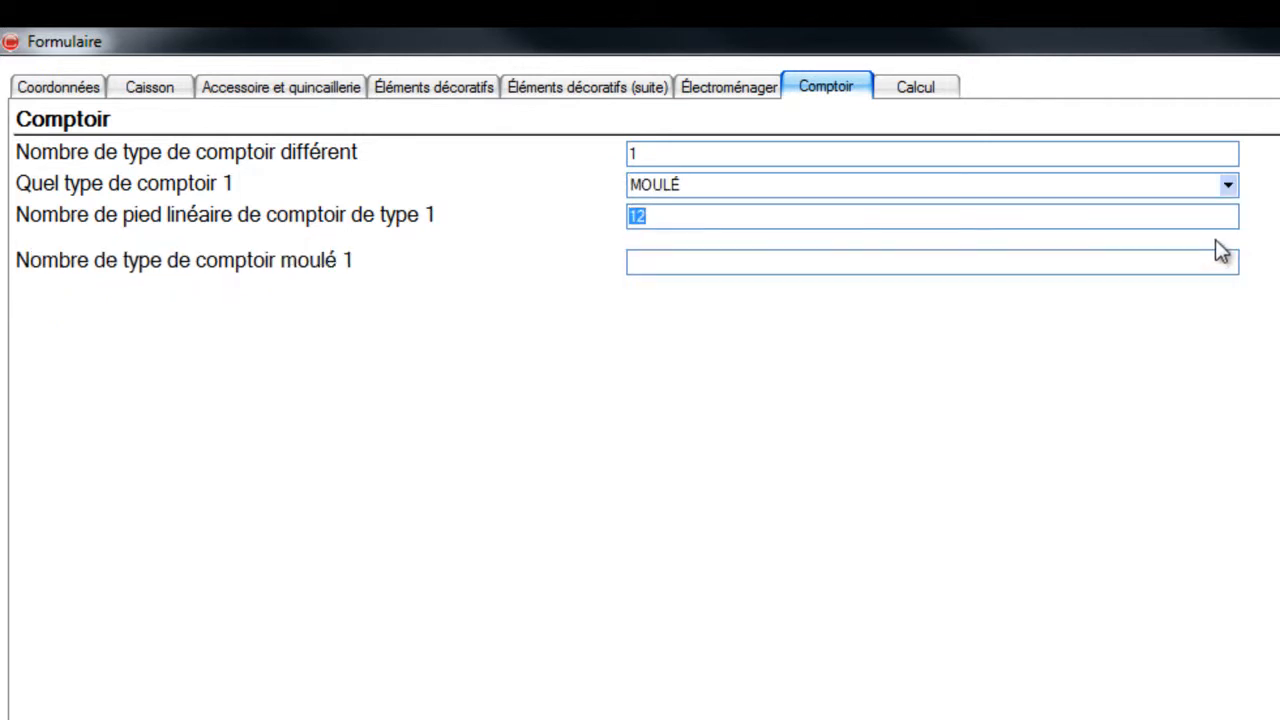
pyautogui.click(1228, 187)
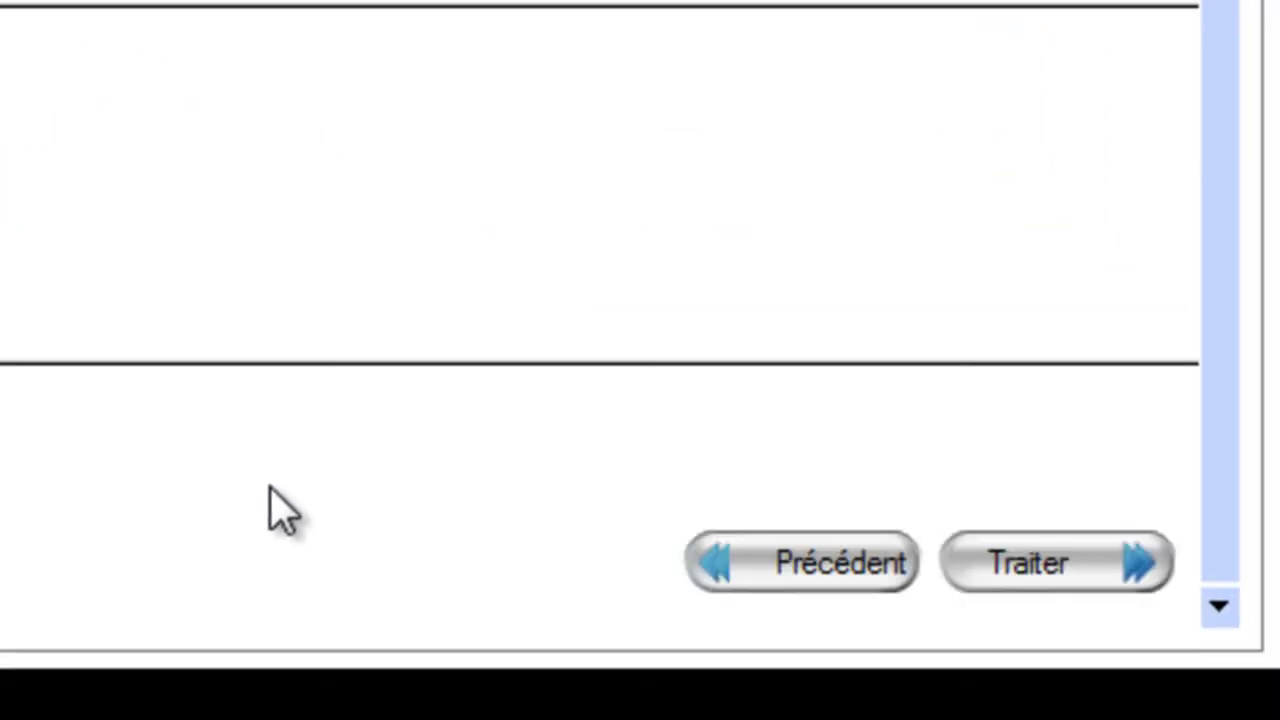
pyautogui.click(1012, 565)
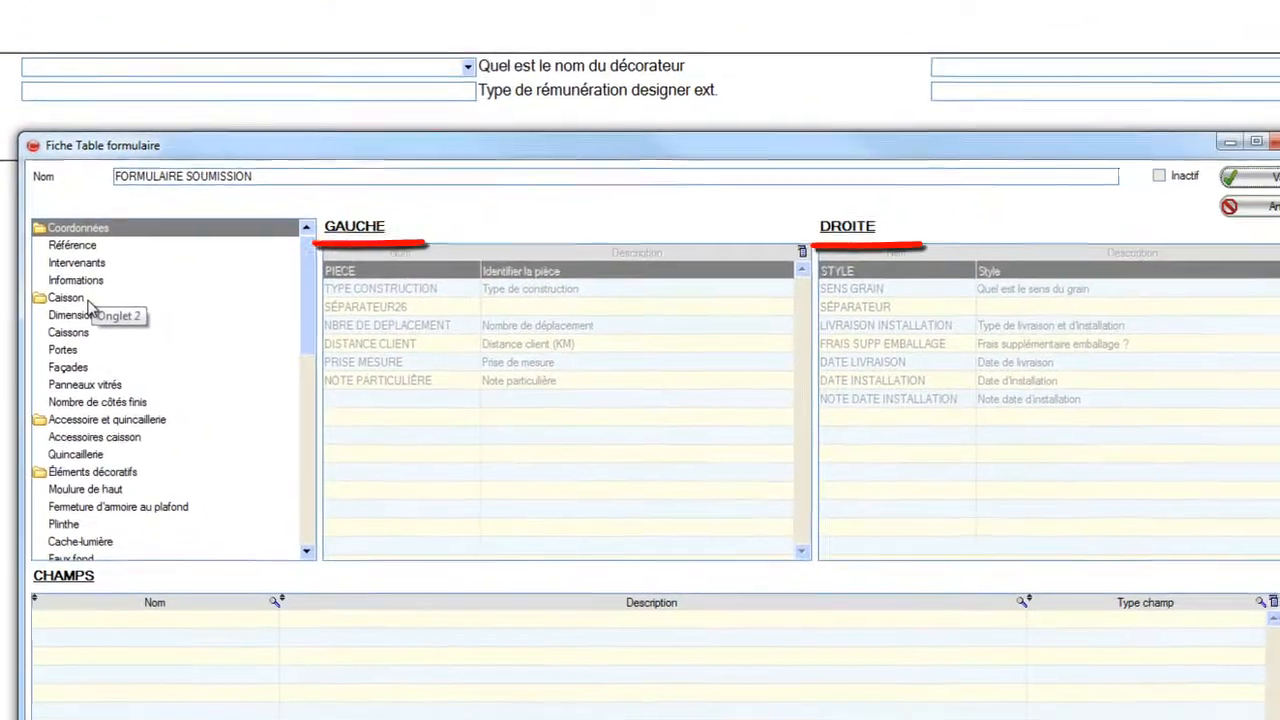
# Look through the Caisson, Accessoire et quincaillerie and Intervenants entries in the structure of the FORMULAIRE SOUMISSION form table
pyautogui.click(368, 428)
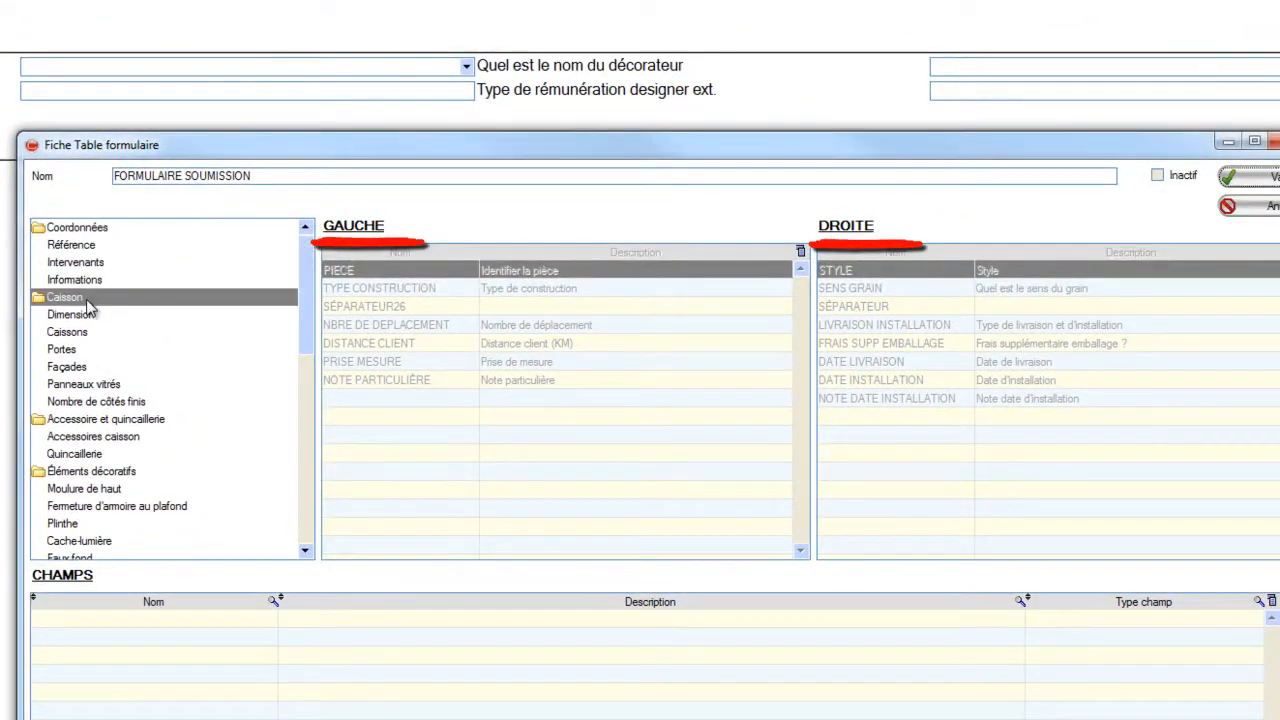
pyautogui.click(100, 419)
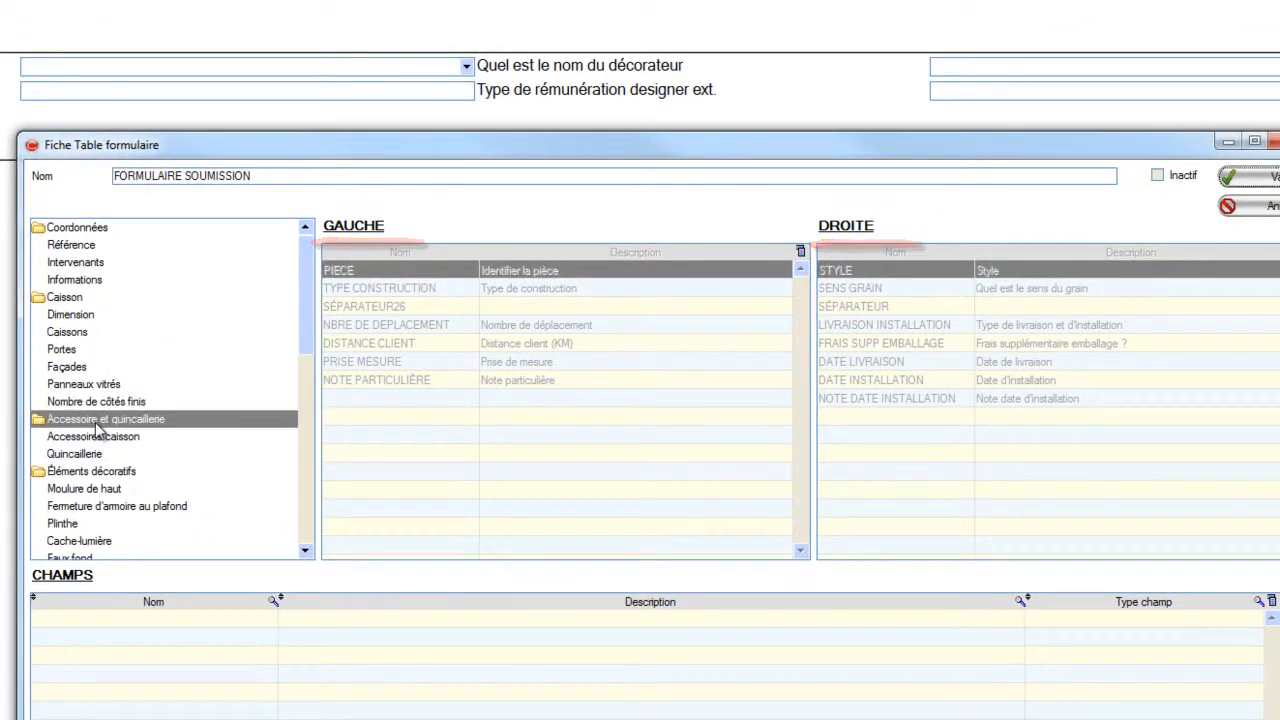
pyautogui.click(78, 262)
# Change the description of the PIECE field in the Informations section to "Identifier la pièce de la maison" and validate it
pyautogui.click(80, 281)
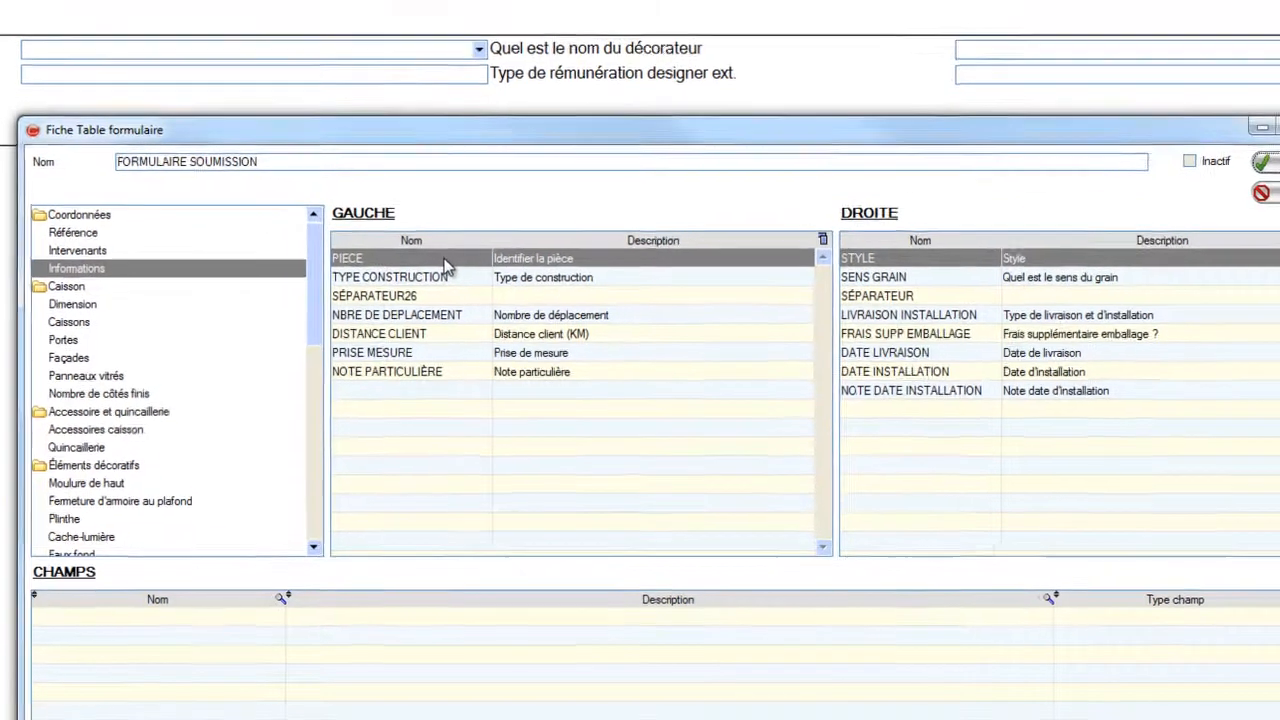
pyautogui.doubleClick(425, 270)
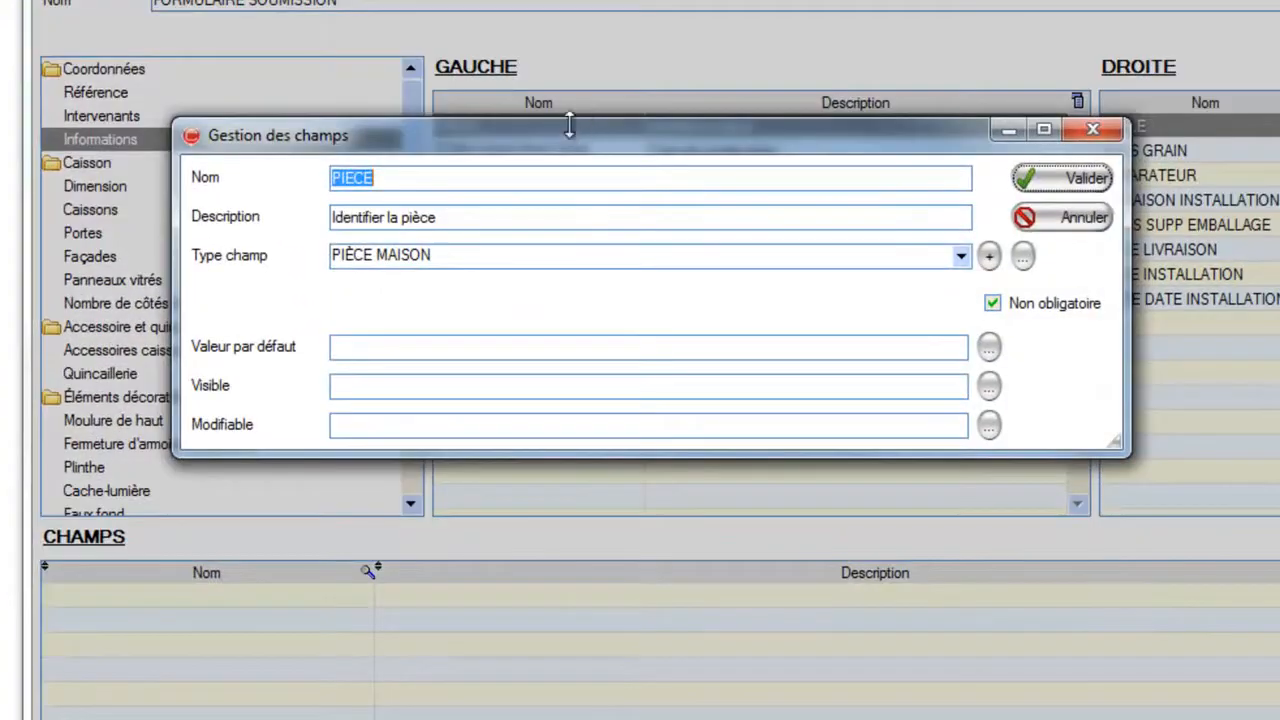
pyautogui.click(533, 220)
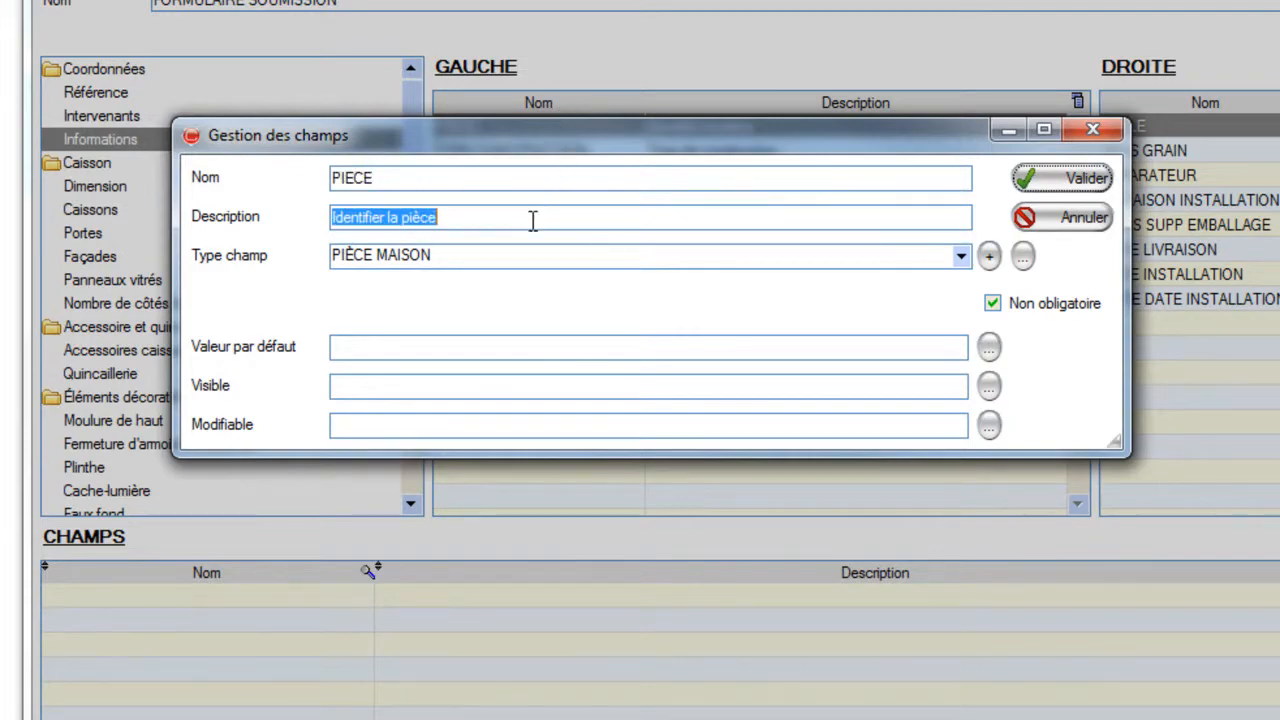
pyautogui.click(533, 220)
pyautogui.write('de la maison')
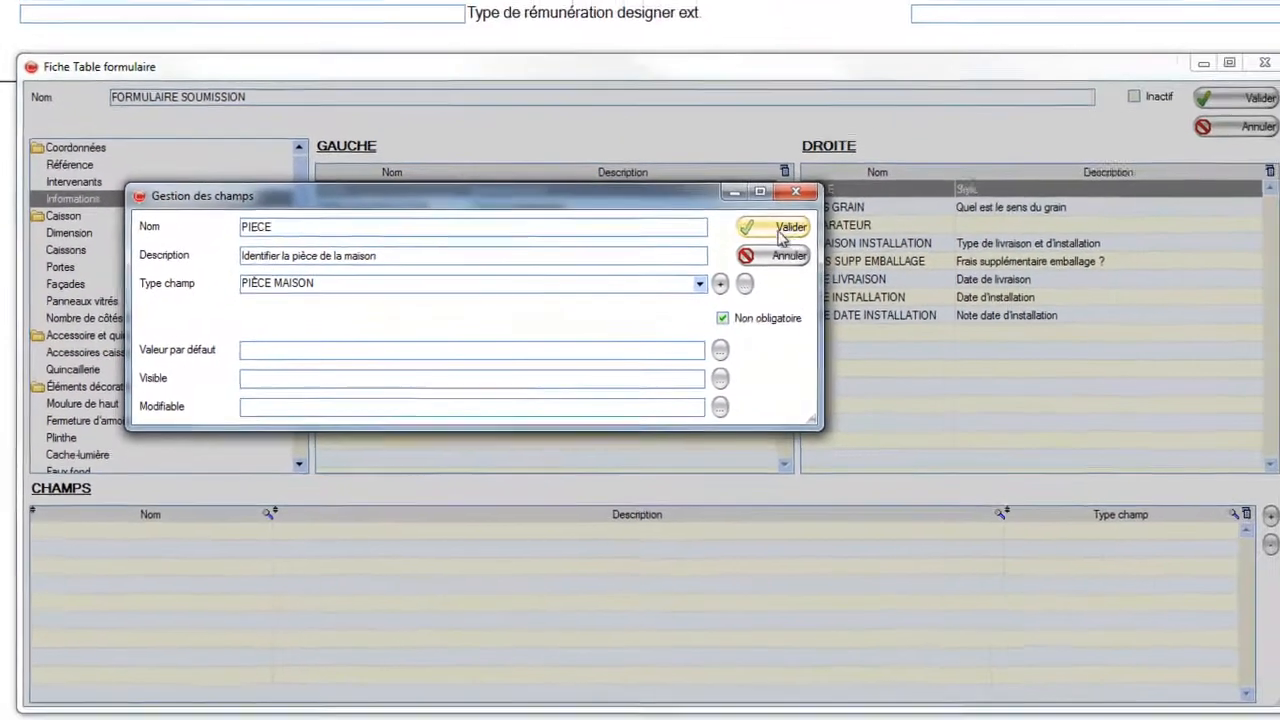
pyautogui.click(1062, 178)
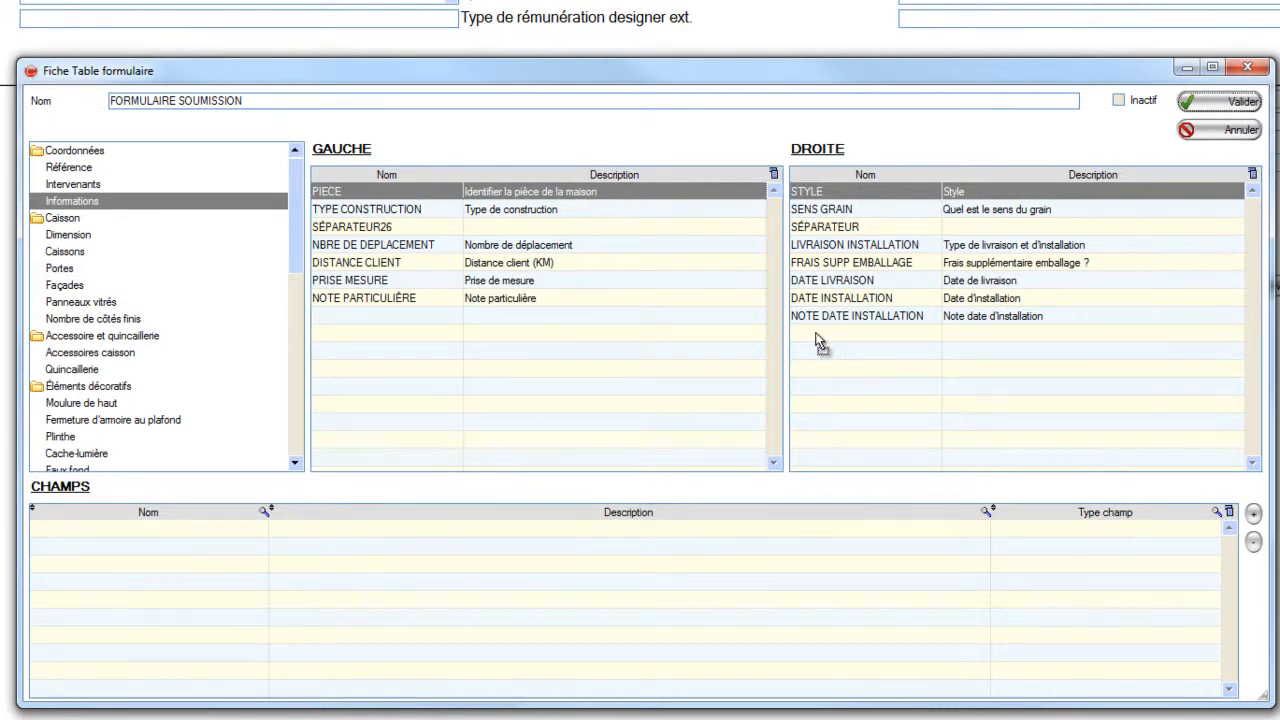
pyautogui.moveTo(820, 343); pyautogui.dragTo(820, 340)
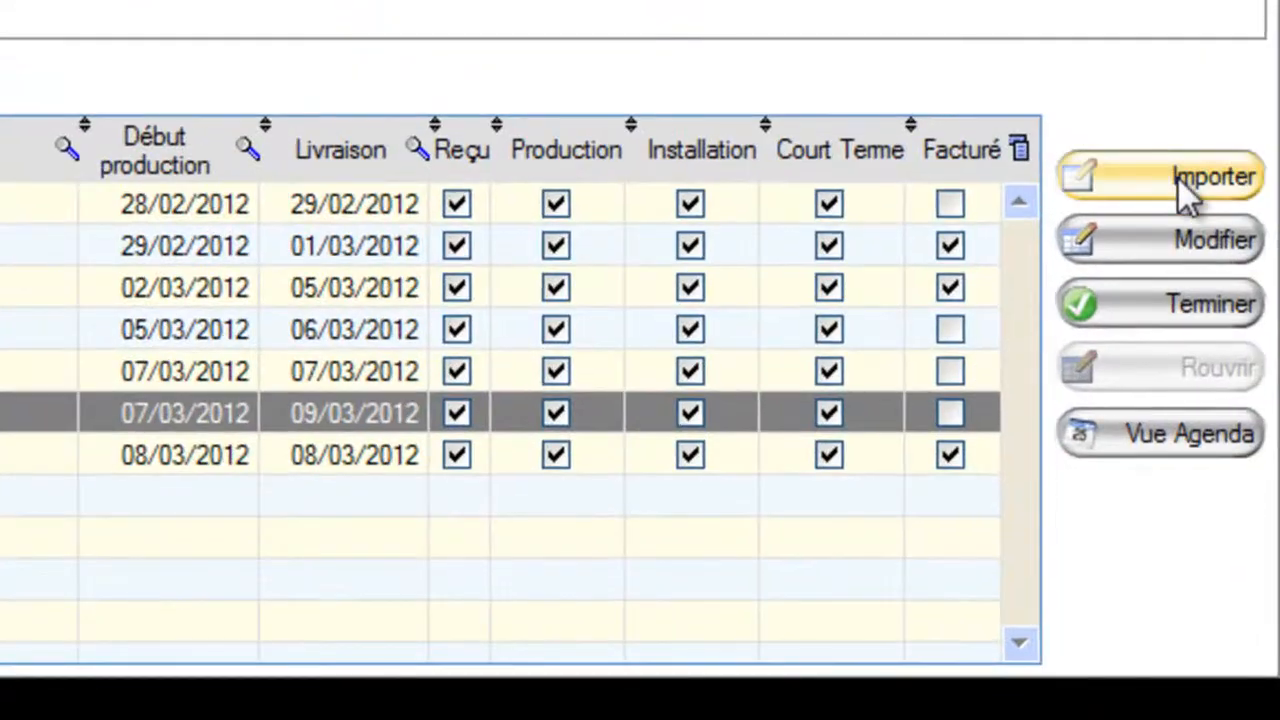
# Start importing a job and review its Matériaux and Caractéristiques lists alongside the finished products
pyautogui.click(1178, 178)
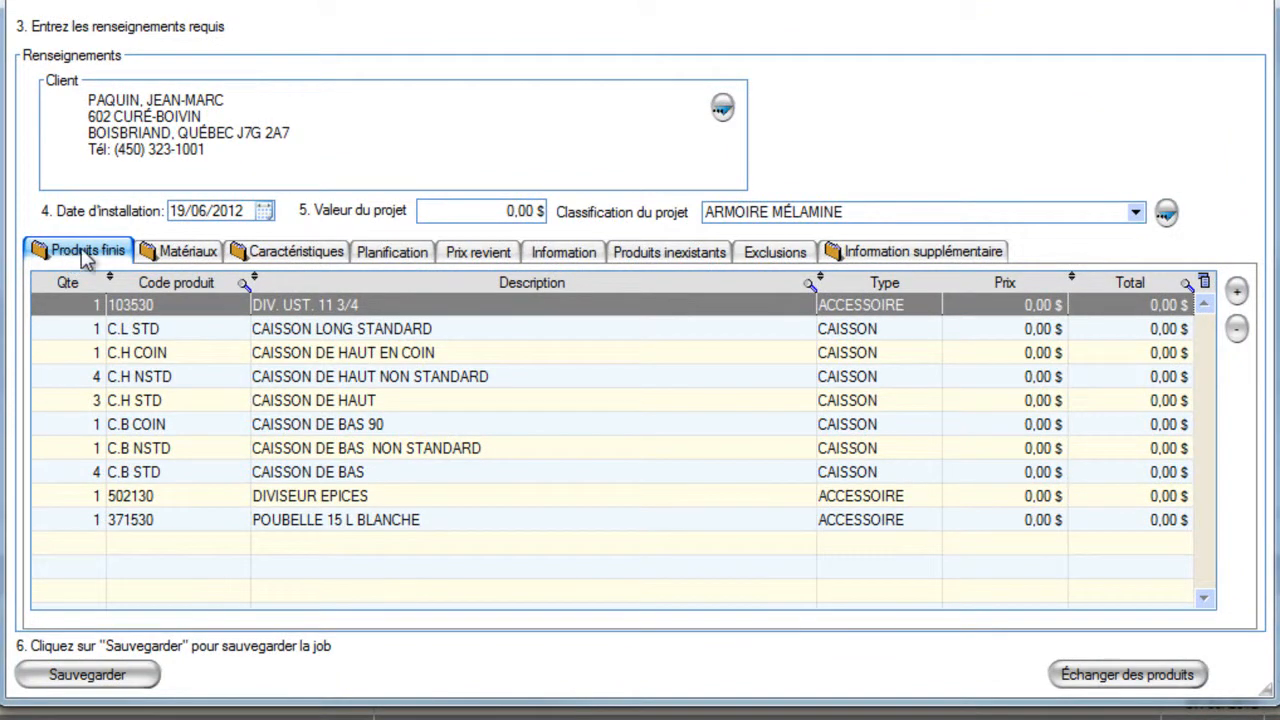
pyautogui.click(167, 255)
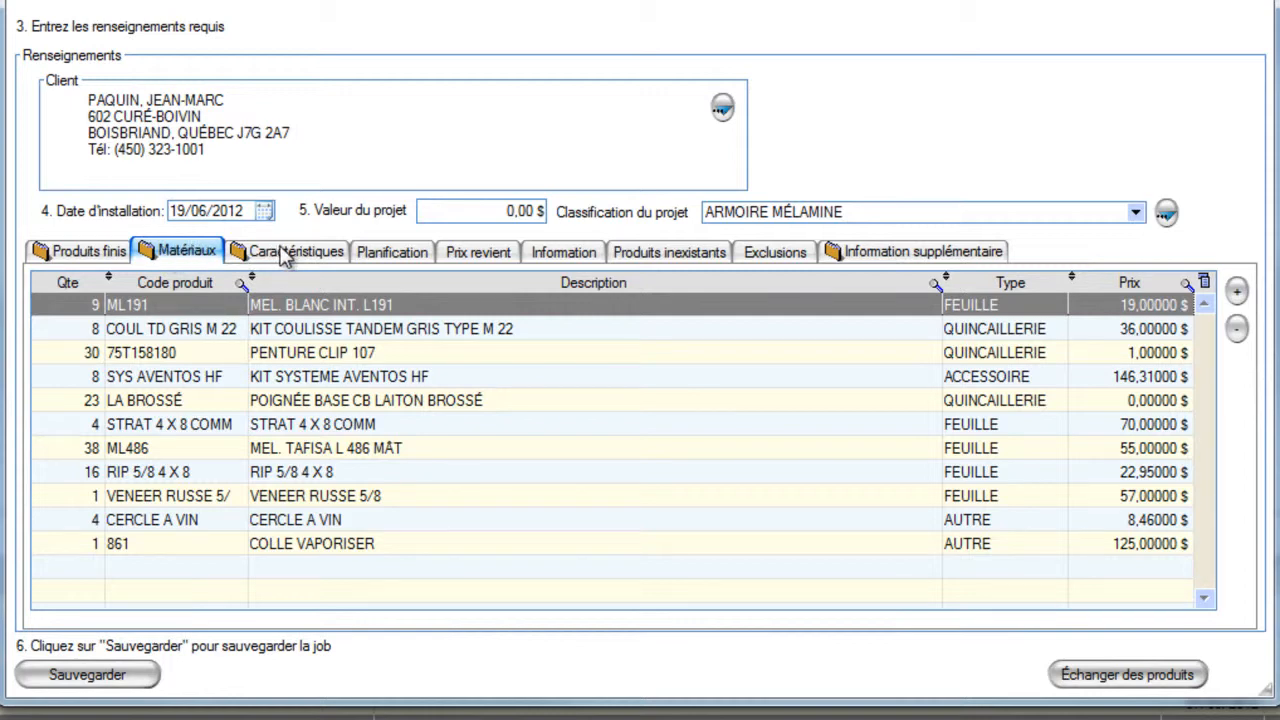
pyautogui.click(286, 254)
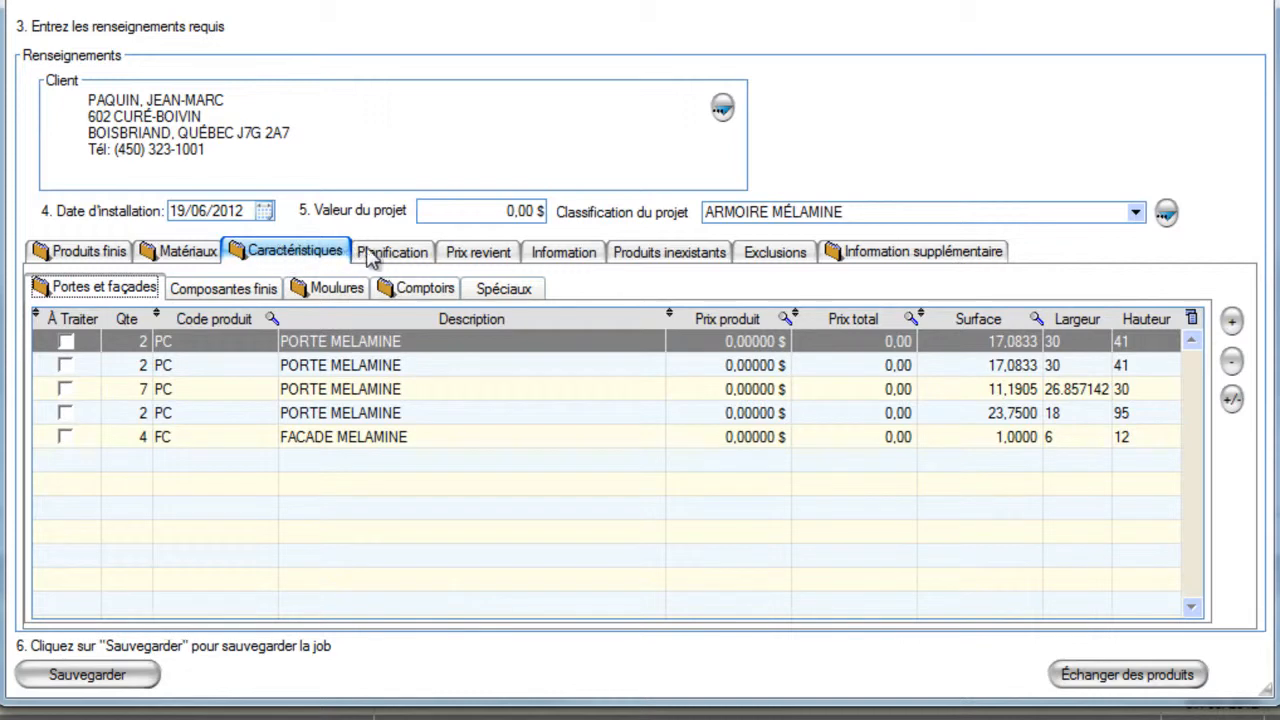
# Review the job's planned times and set the cost price margin to 30 %
pyautogui.click(405, 254)
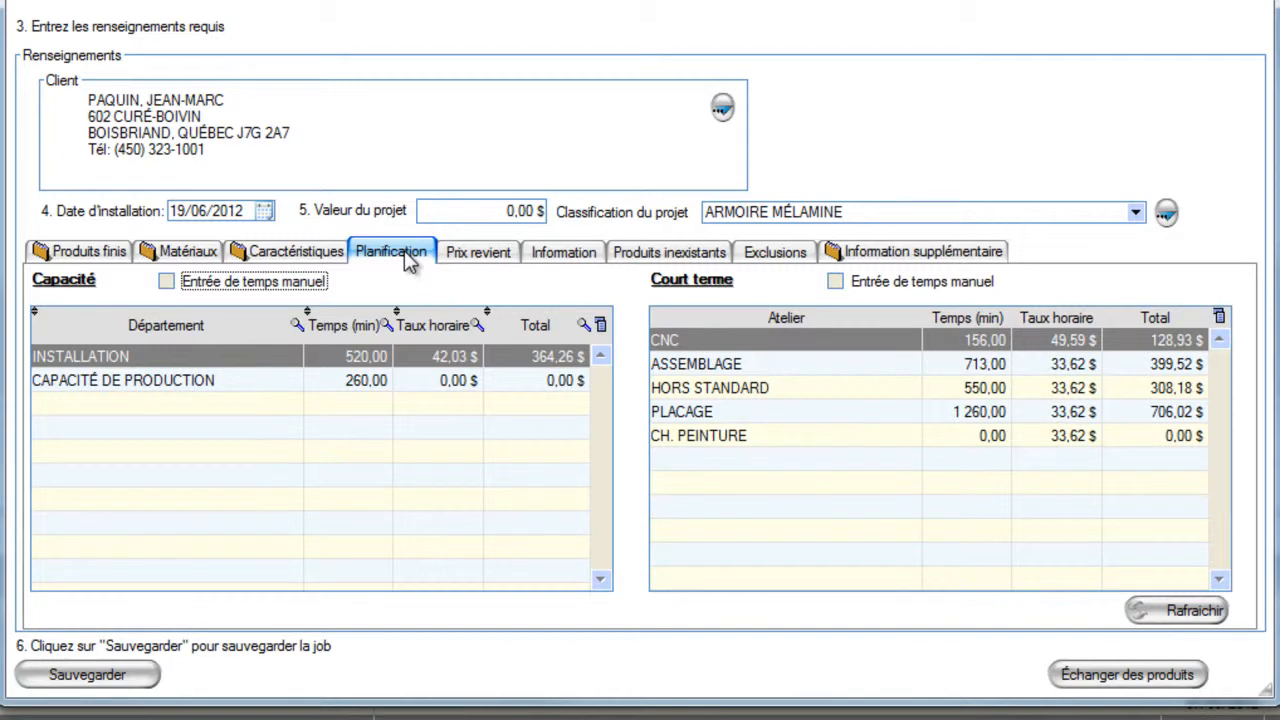
pyautogui.click(472, 256)
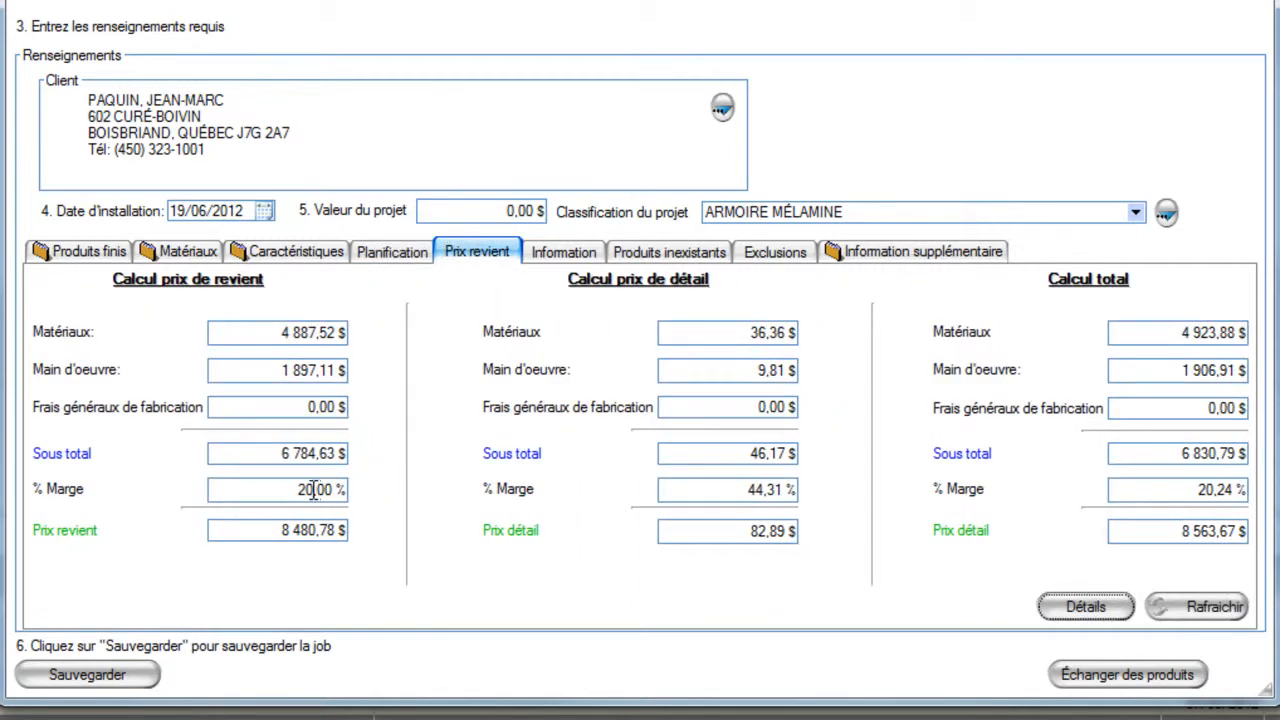
pyautogui.click(285, 491)
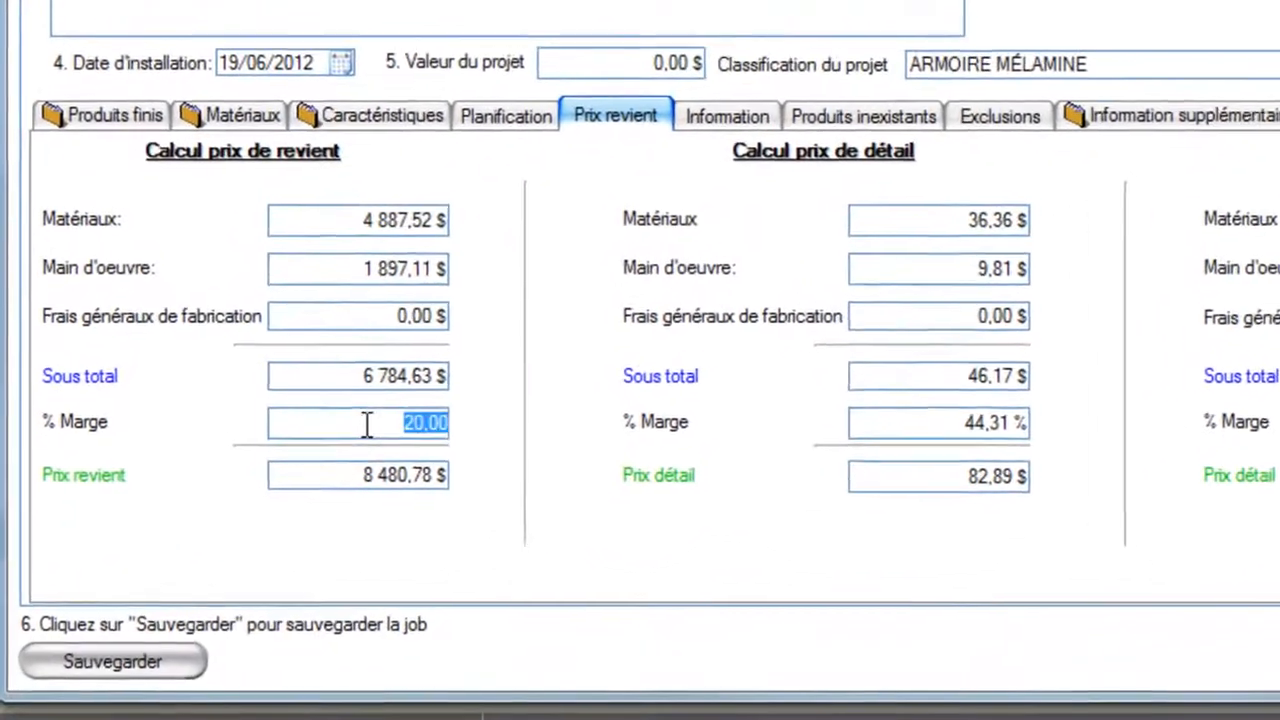
pyautogui.write('30')
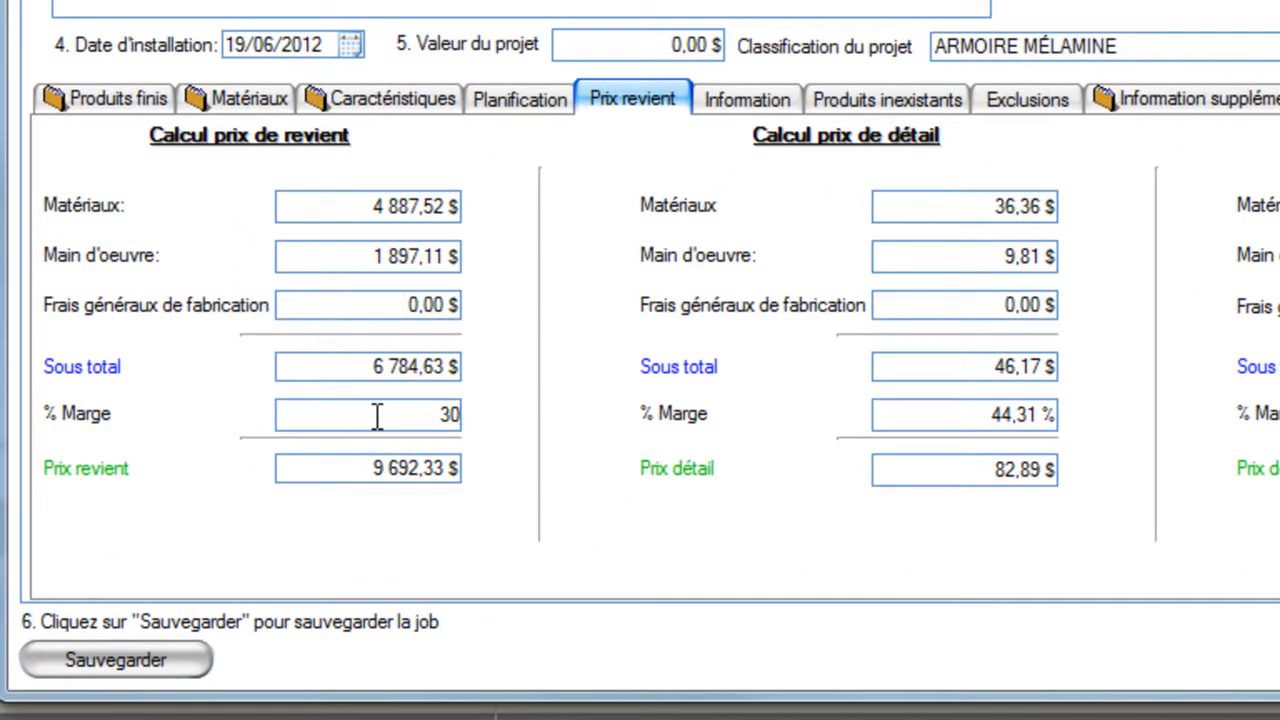
pyautogui.press('Tab')
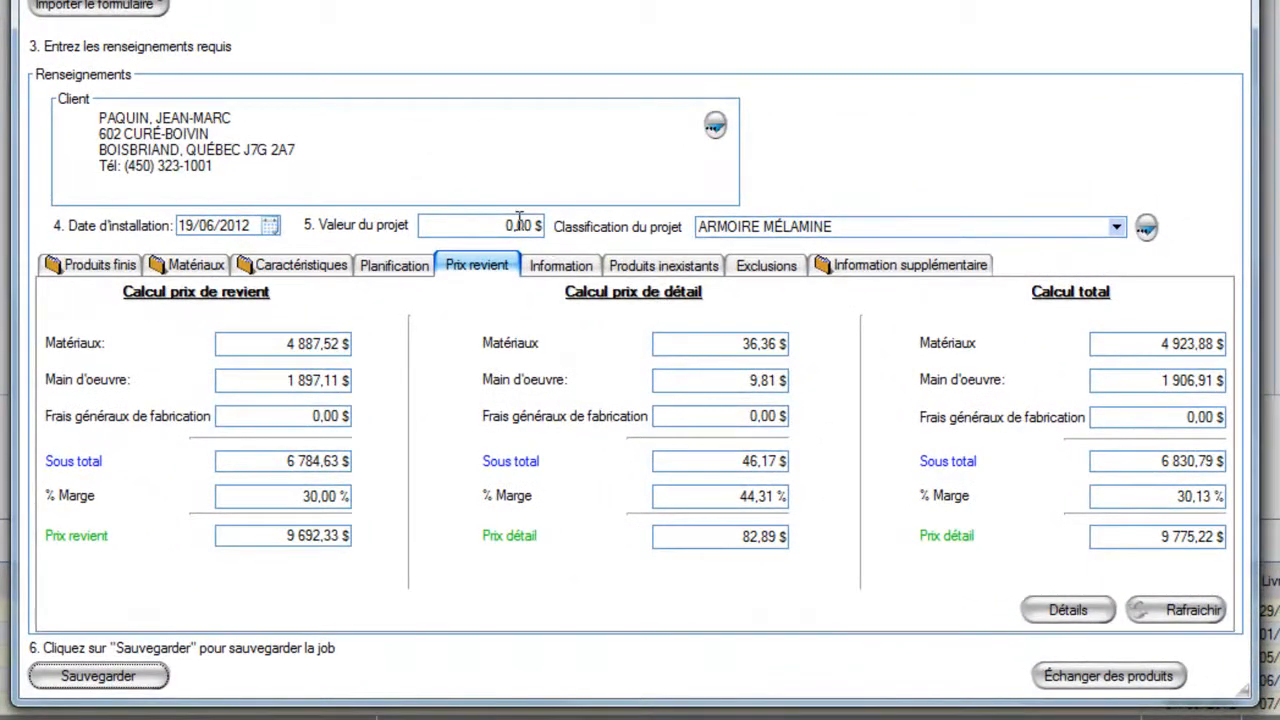
# Set the project value to 9 800 $ and save the job as a new soumission
pyautogui.click(519, 224)
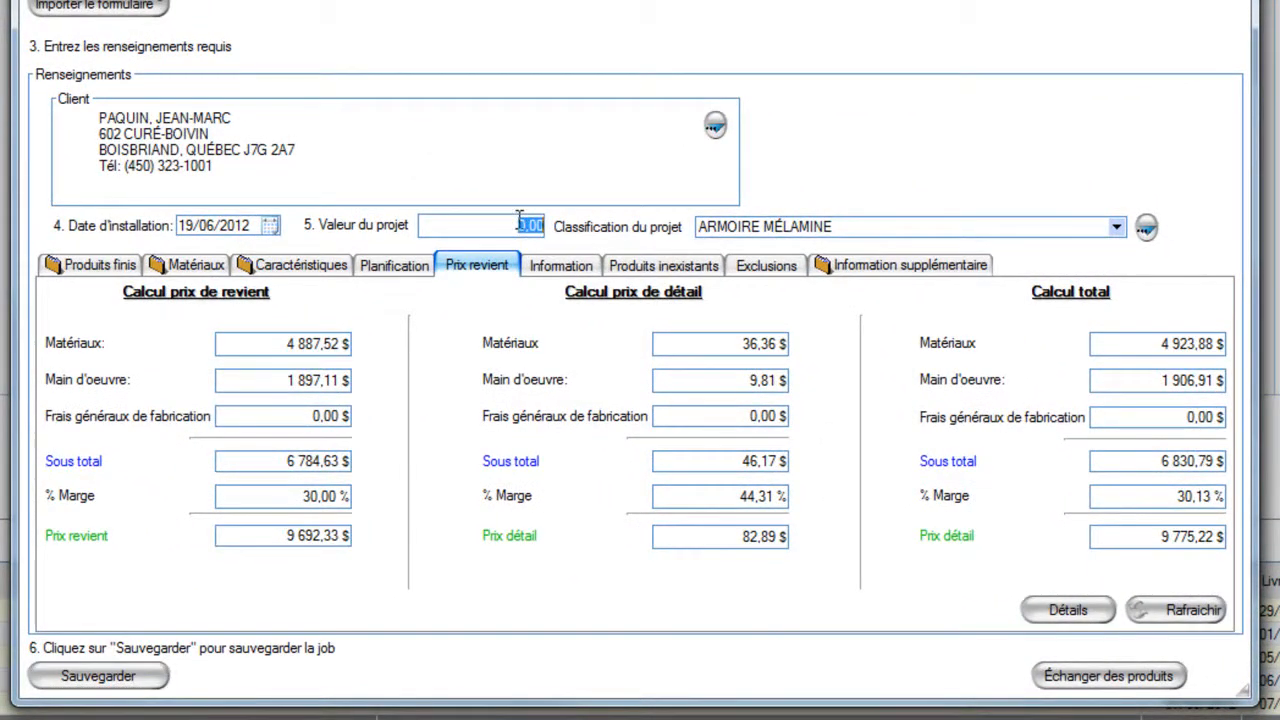
pyautogui.write('9 800')
pyautogui.press('Tab')
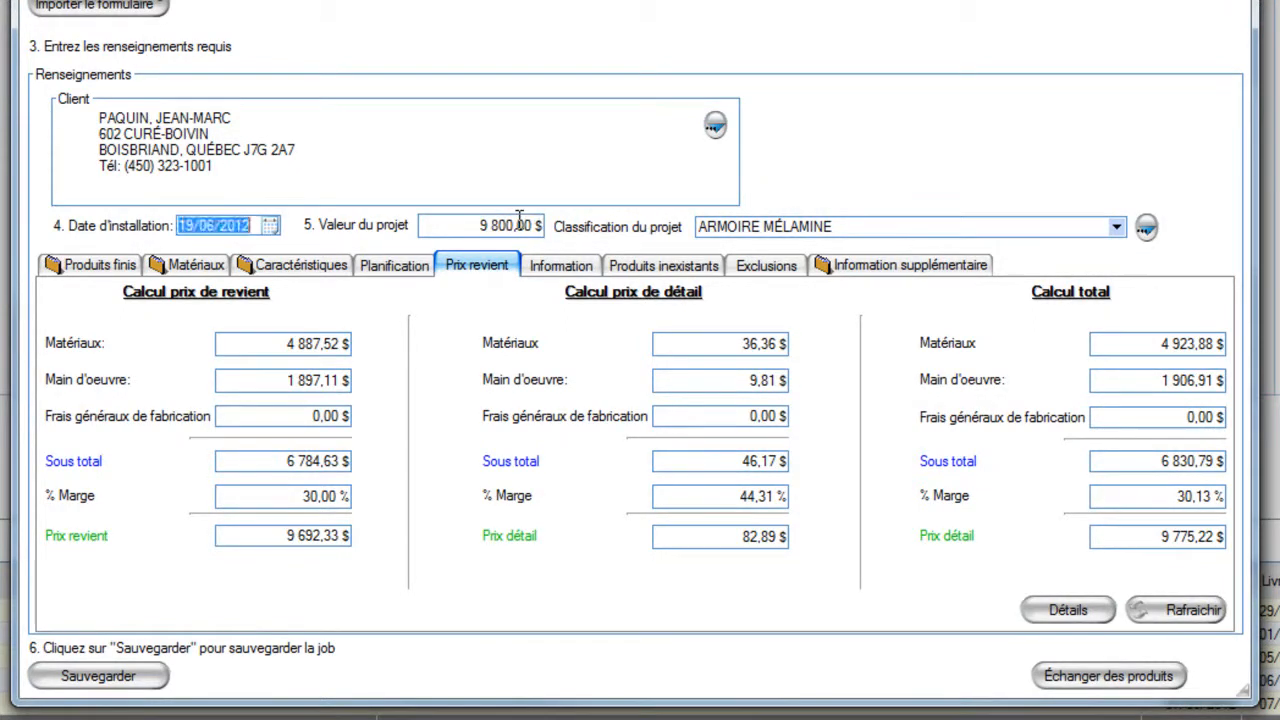
pyautogui.press('Tab')
pyautogui.click(160, 678)
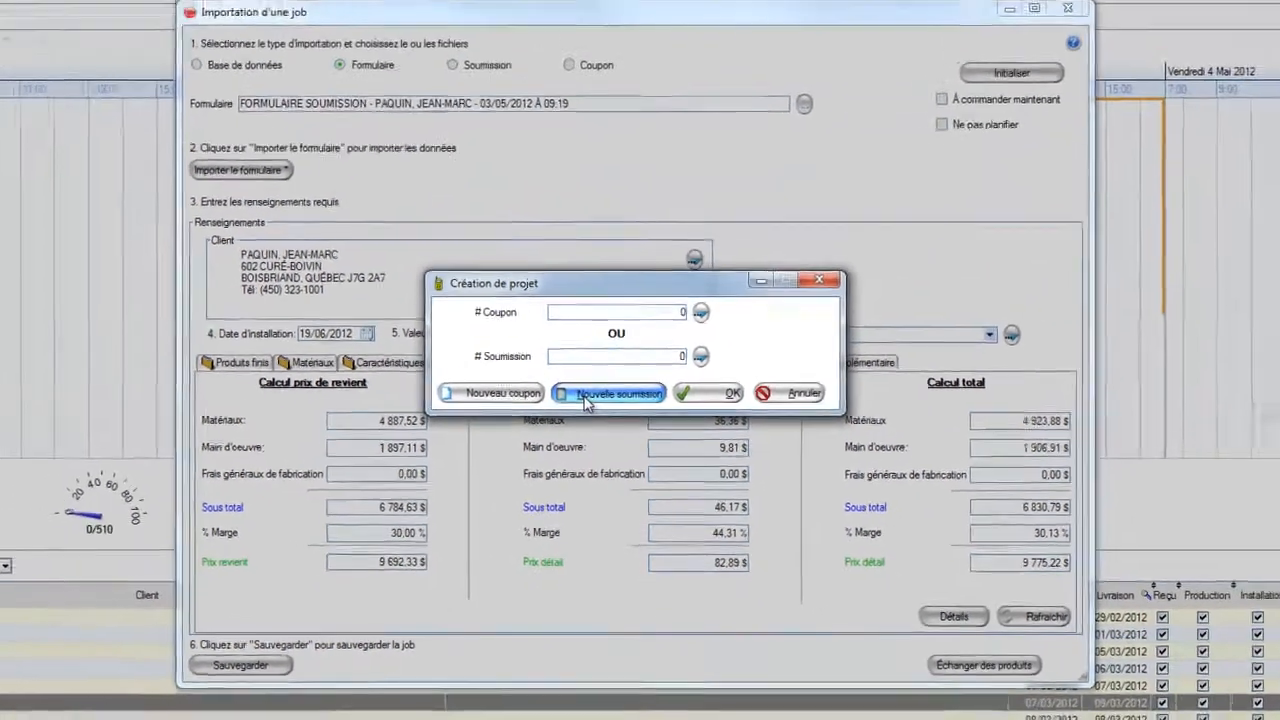
pyautogui.click(588, 399)
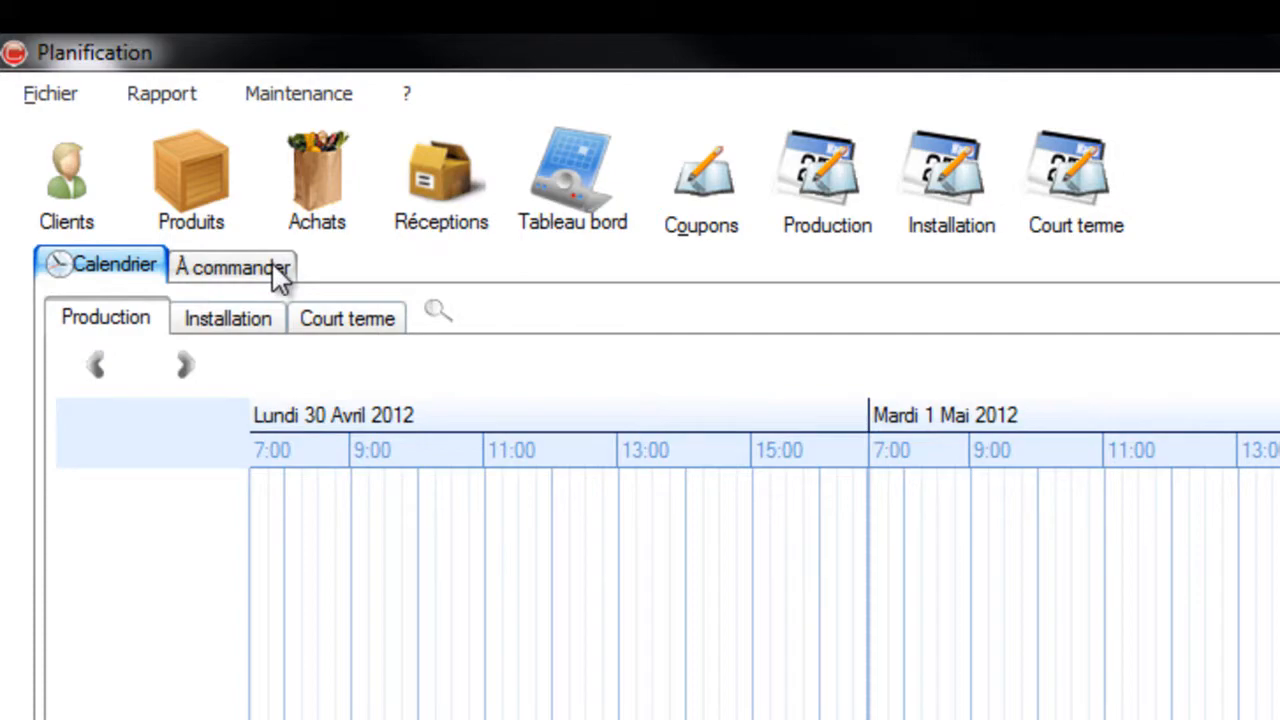
# Create the COMMONWEALTH PLYWOOD LTÉE purchase from the materials to order and look it up in the purchases table
pyautogui.click(273, 265)
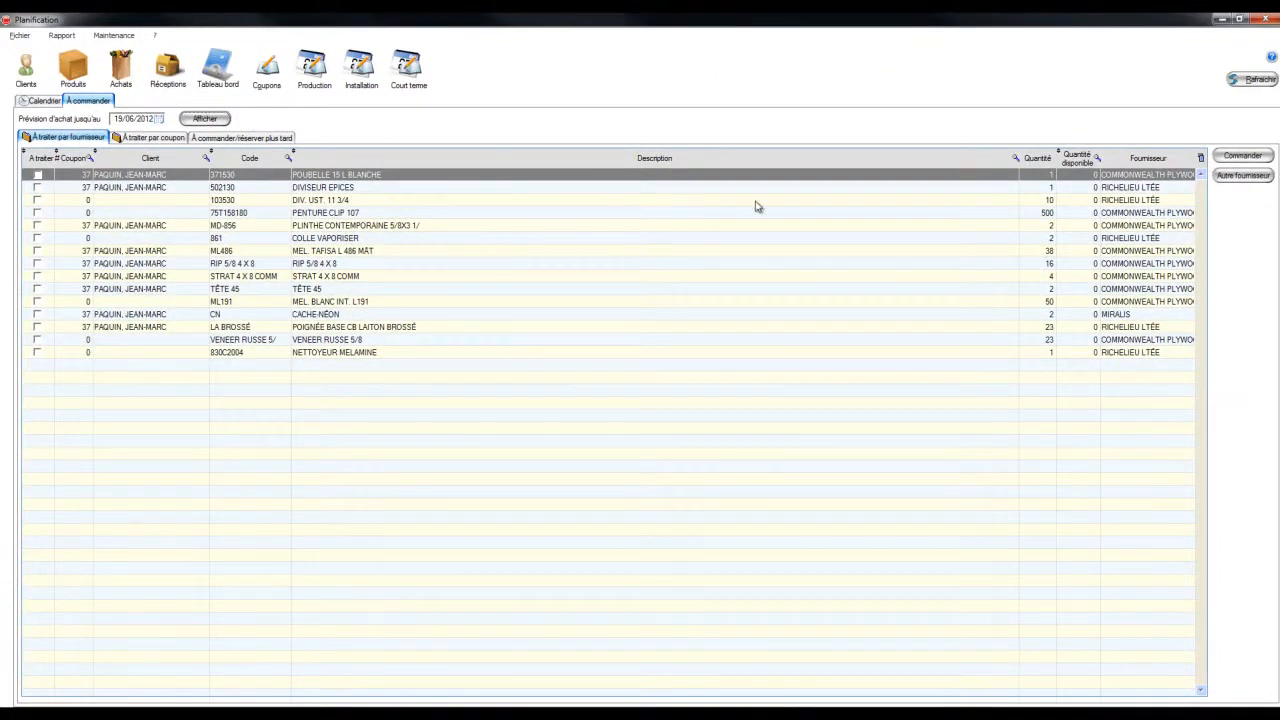
pyautogui.click(1226, 158)
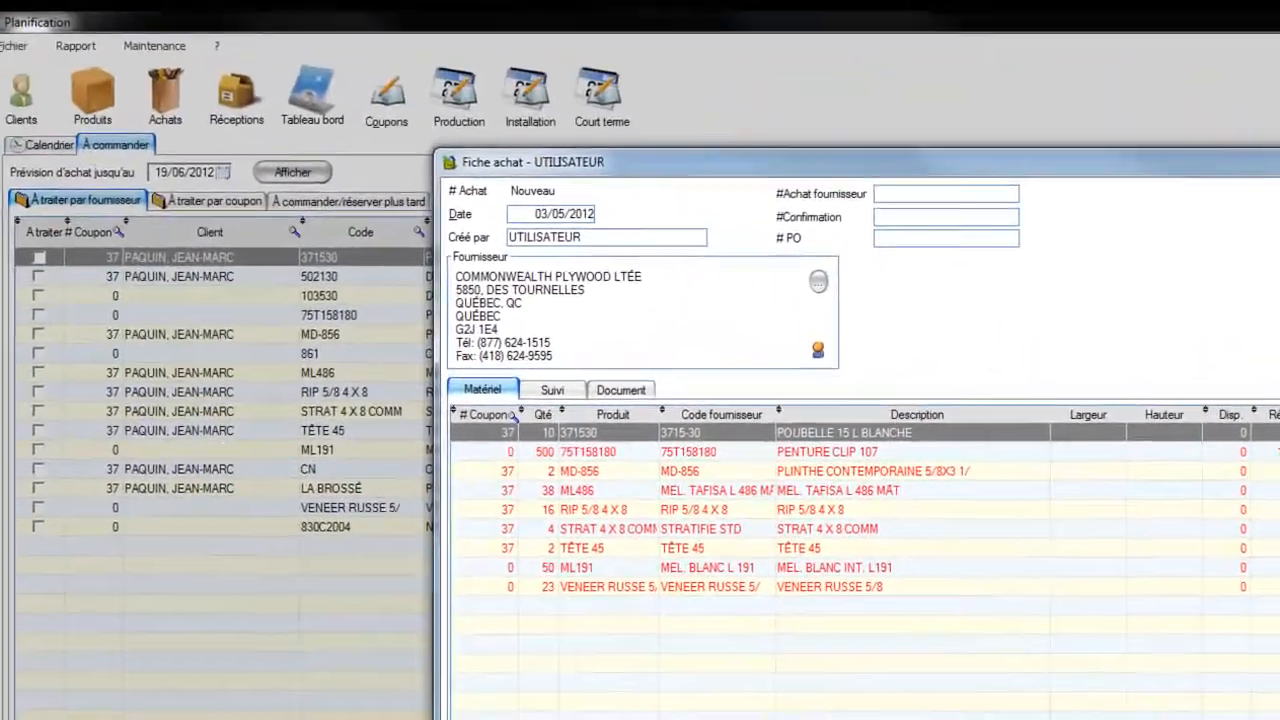
pyautogui.click(1066, 58)
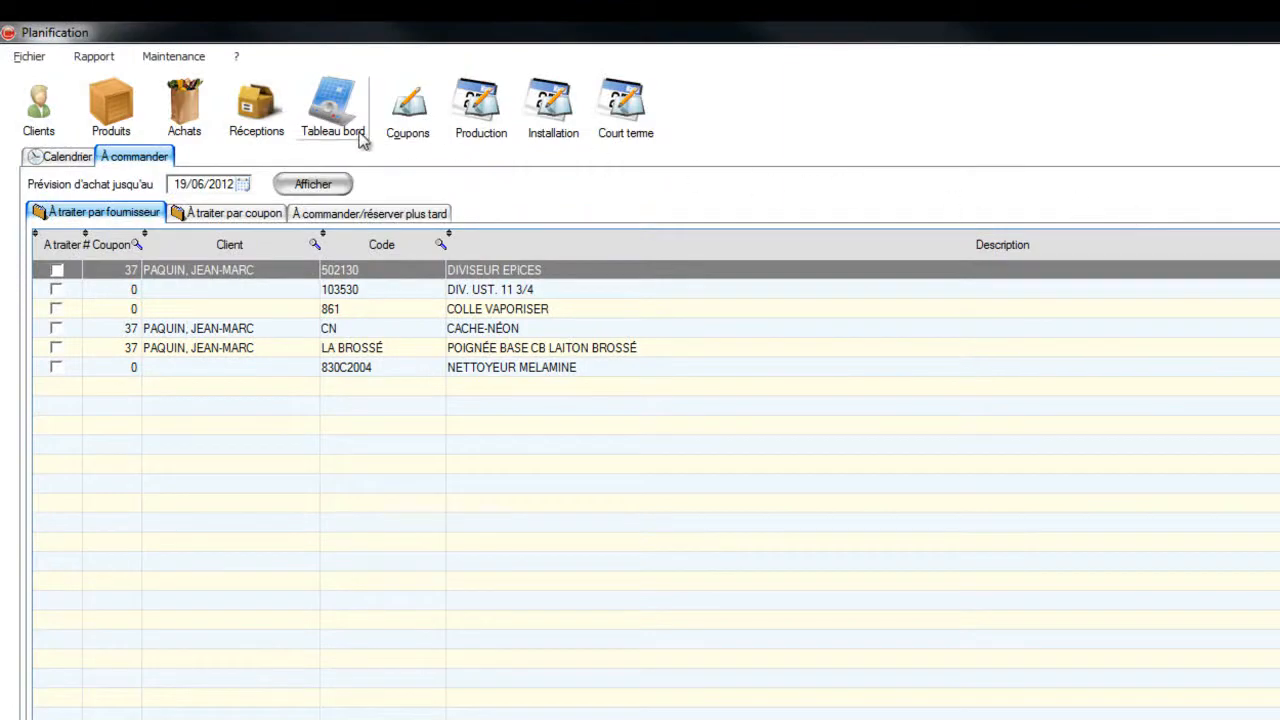
pyautogui.click(190, 120)
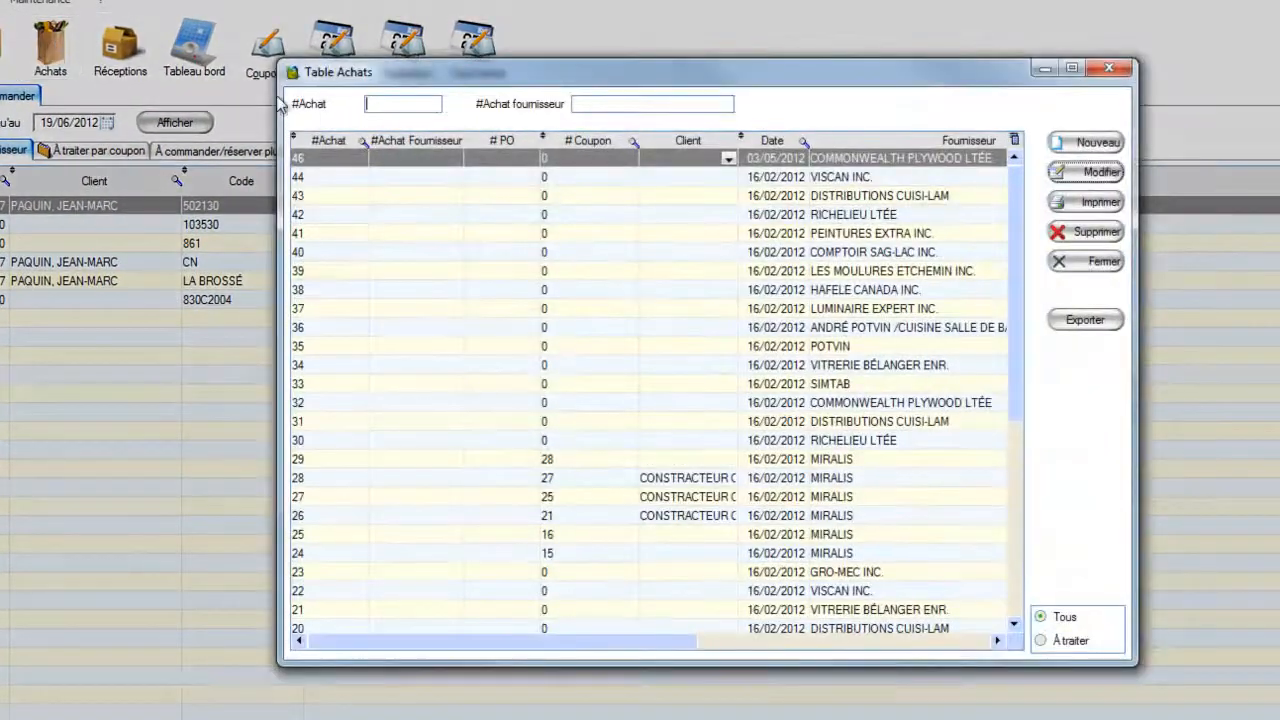
pyautogui.click(856, 177)
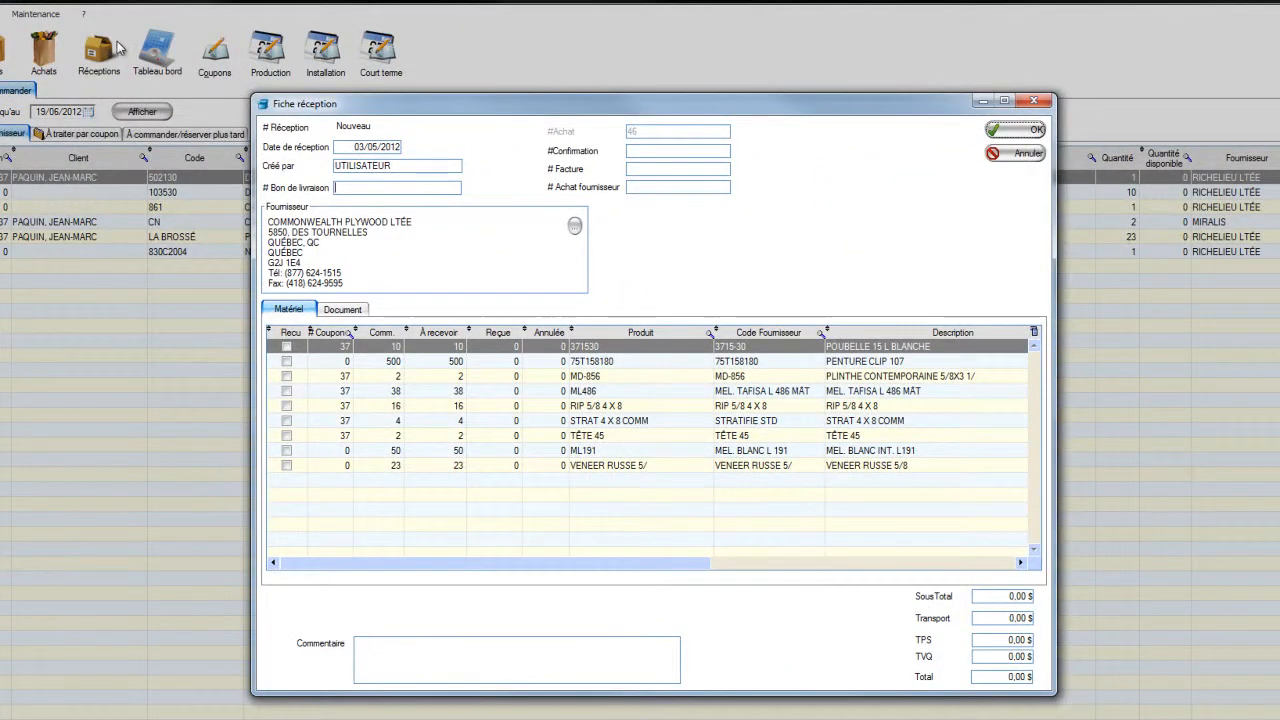
# Mark all nine materials of the COMMONWEALTH PLYWOOD LTÉE purchase as received, with the delivery slip number, and validate the reception
pyautogui.click(287, 347)
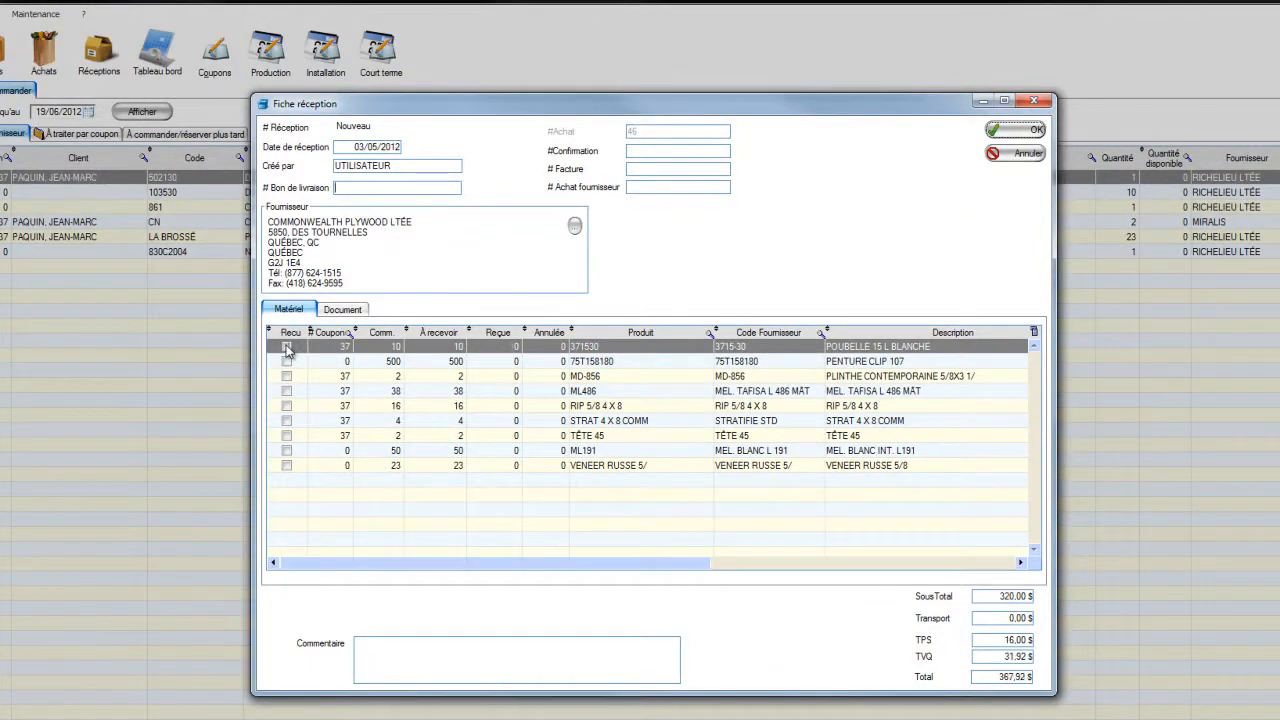
pyautogui.click(287, 361)
pyautogui.click(287, 376)
pyautogui.click(287, 391)
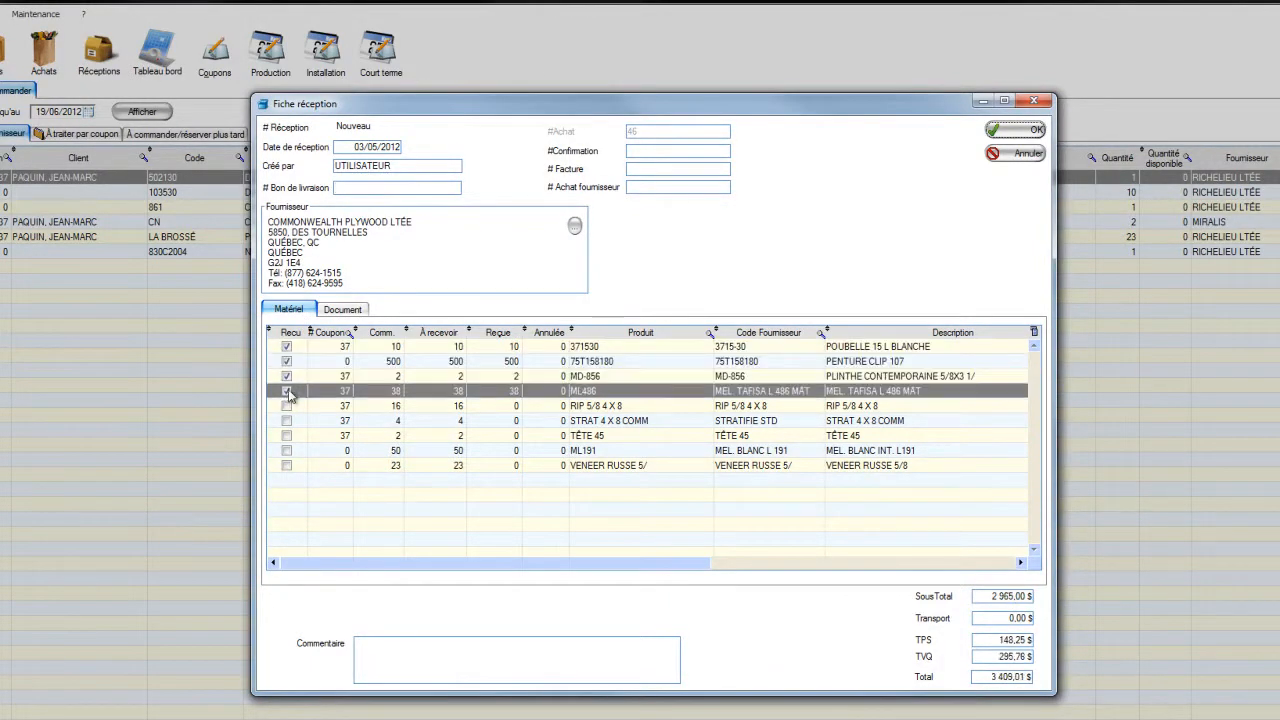
pyautogui.click(287, 406)
pyautogui.click(287, 421)
pyautogui.click(287, 436)
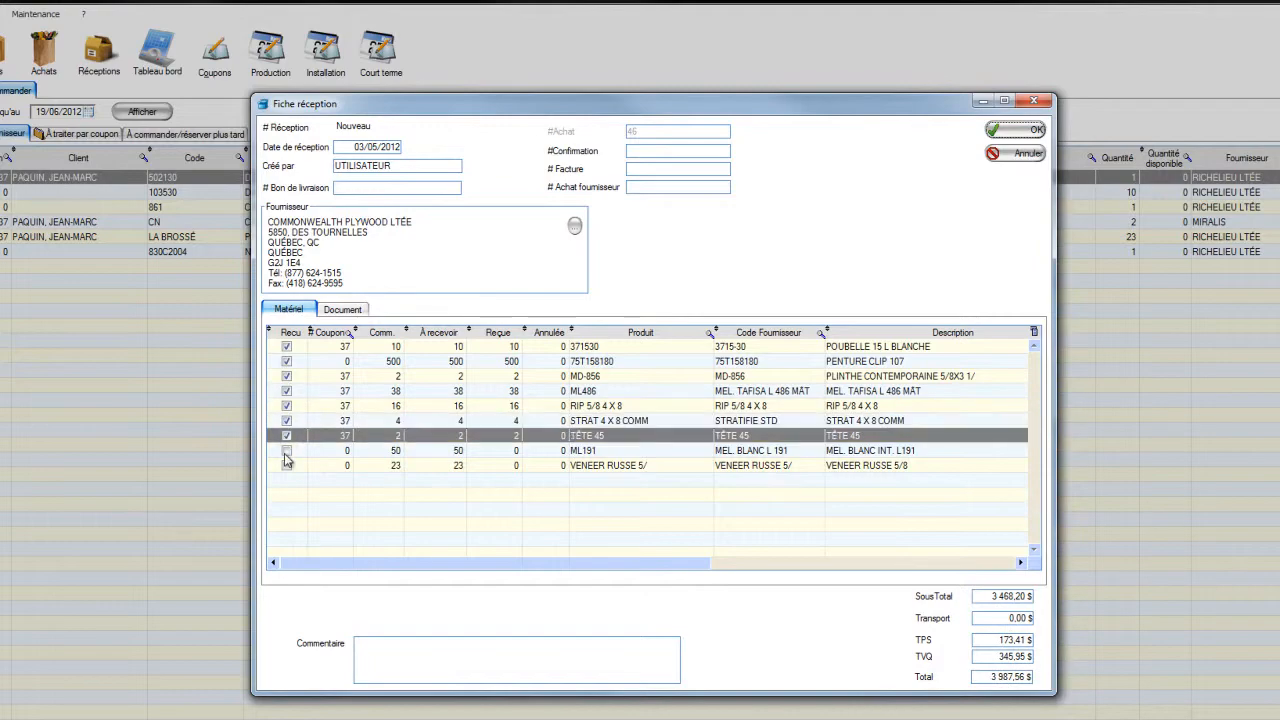
pyautogui.click(287, 451)
pyautogui.click(286, 467)
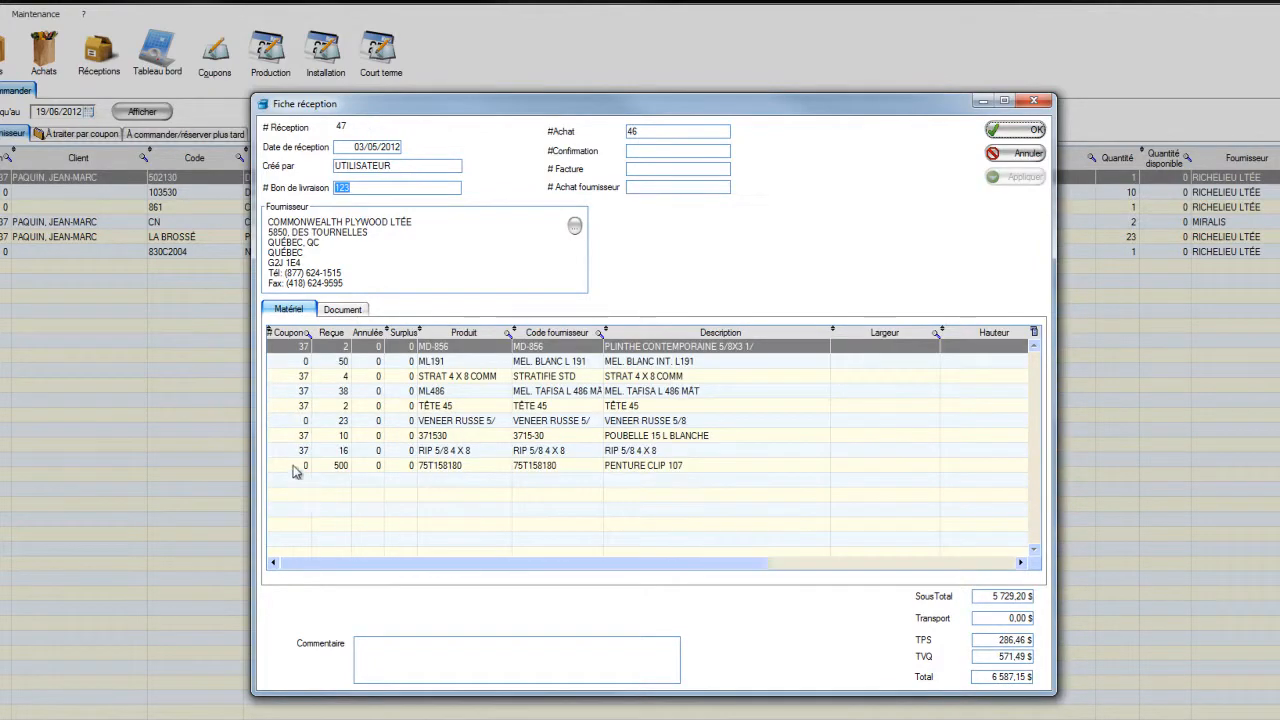
pyautogui.click(1009, 134)
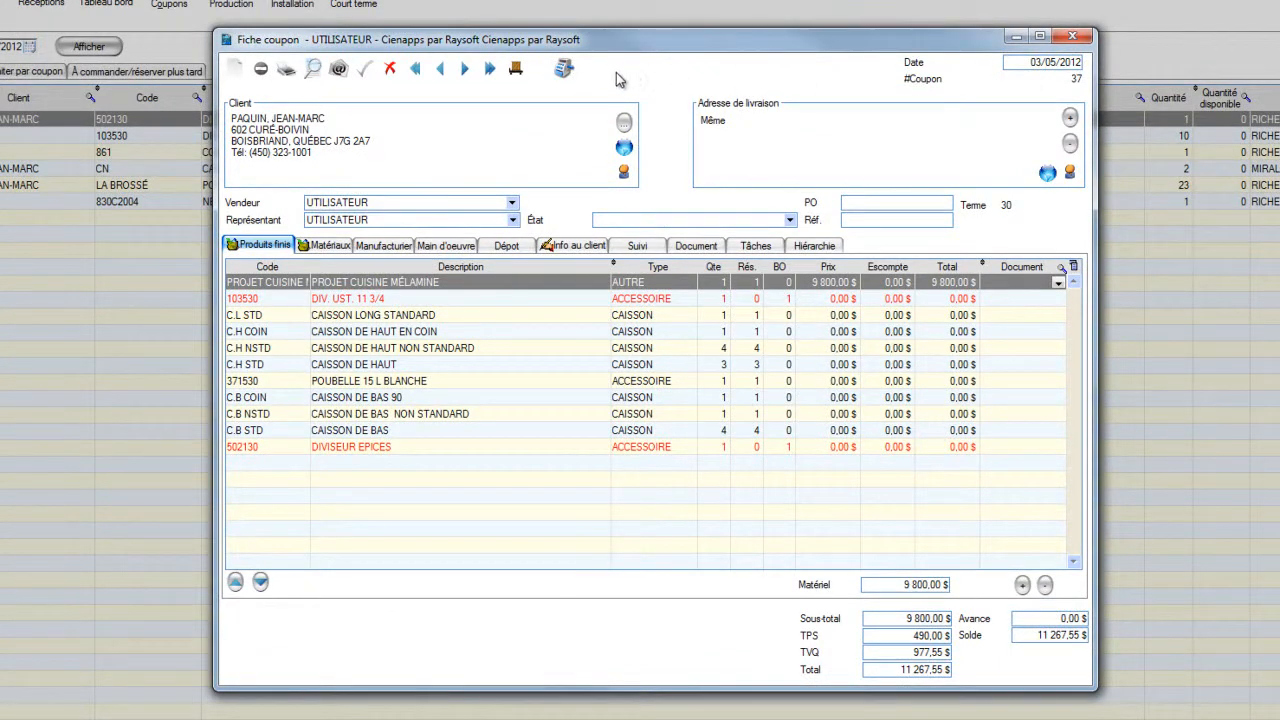
# Record a CHEQUE deposit of 11 267,55 $ with its authorization number on the client's coupon
pyautogui.click(564, 70)
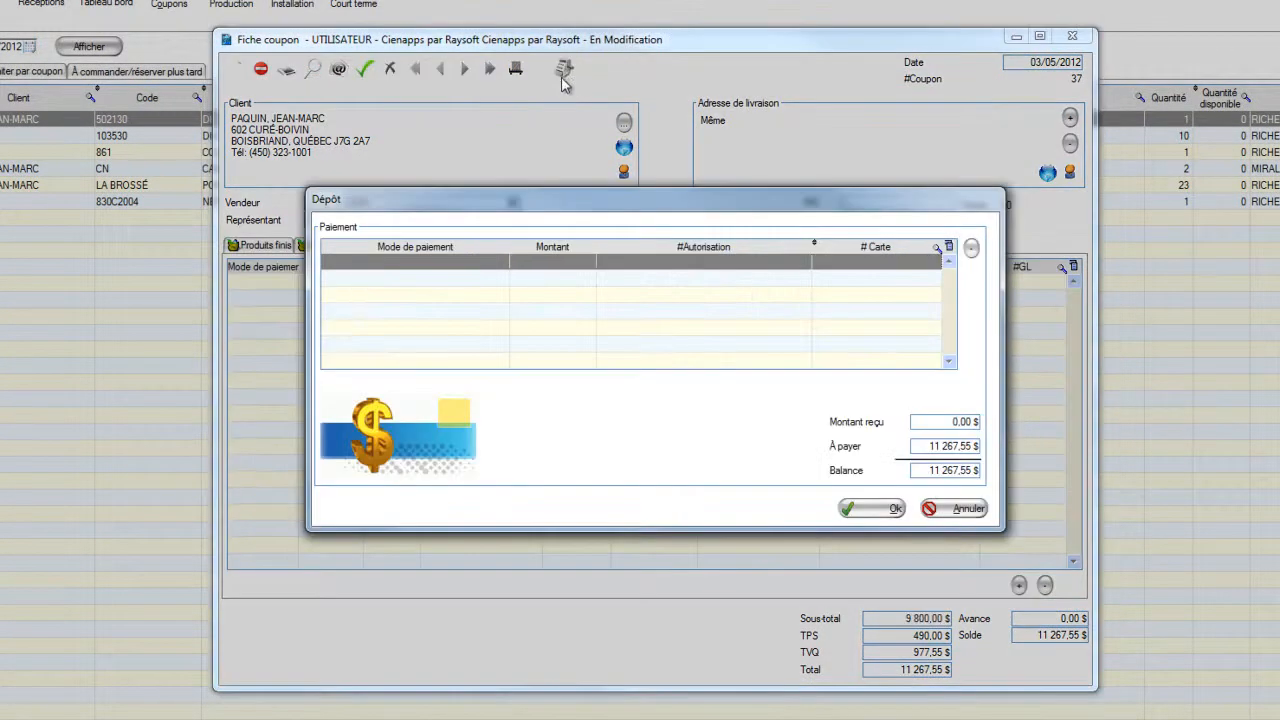
pyautogui.click(504, 262)
pyautogui.click(502, 262)
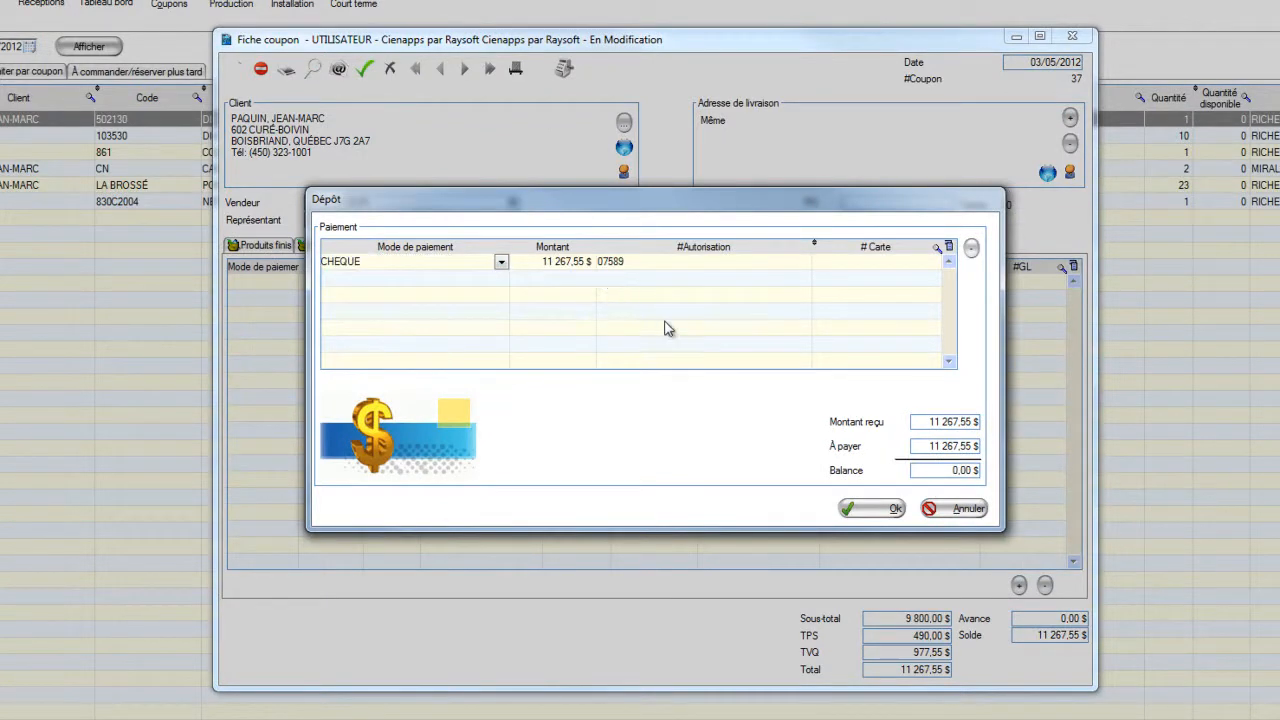
pyautogui.click(868, 508)
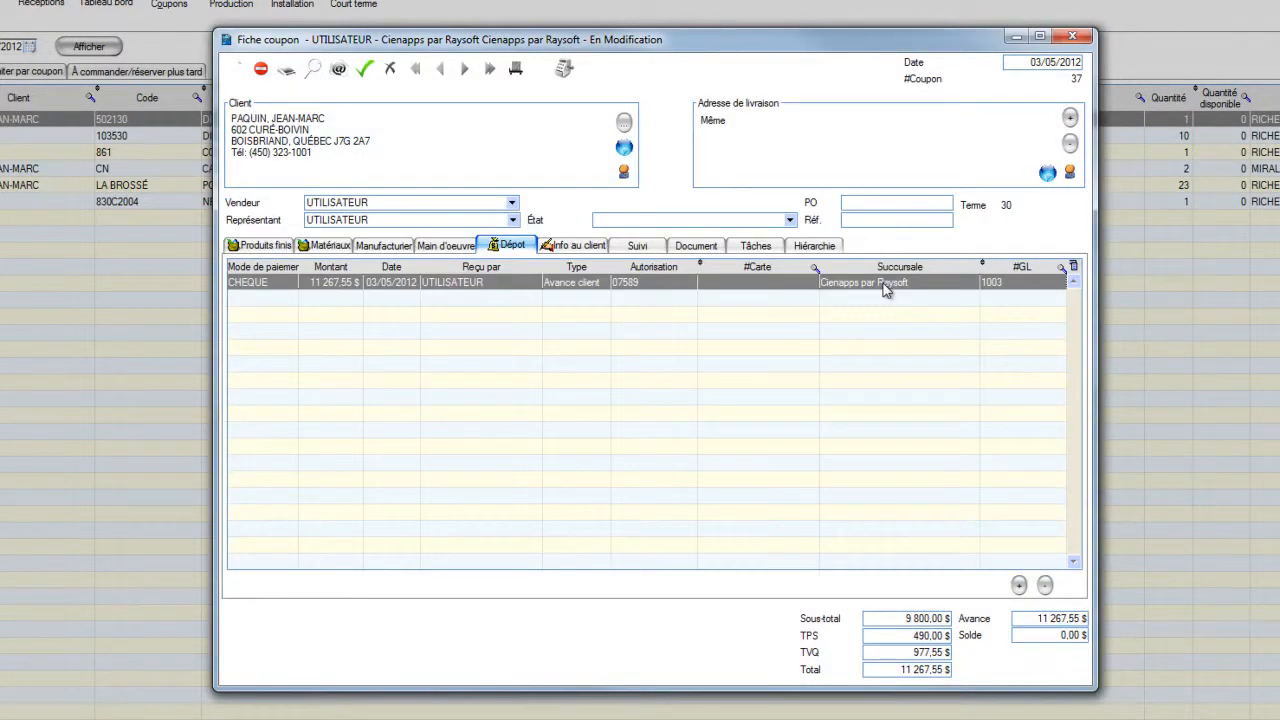